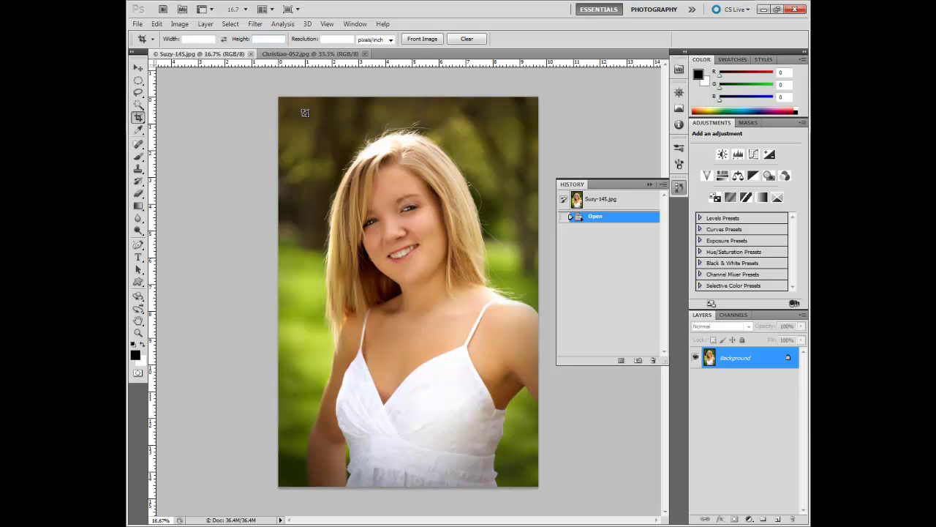
# - Crop the portrait slightly inside its edges without a fixed size, trimming the lower dress, and revert to the opened photo
pyautogui.moveTo(295, 111); pyautogui.dragTo(539, 459)
pyautogui.moveTo(480, 424); pyautogui.dragTo(474, 424)
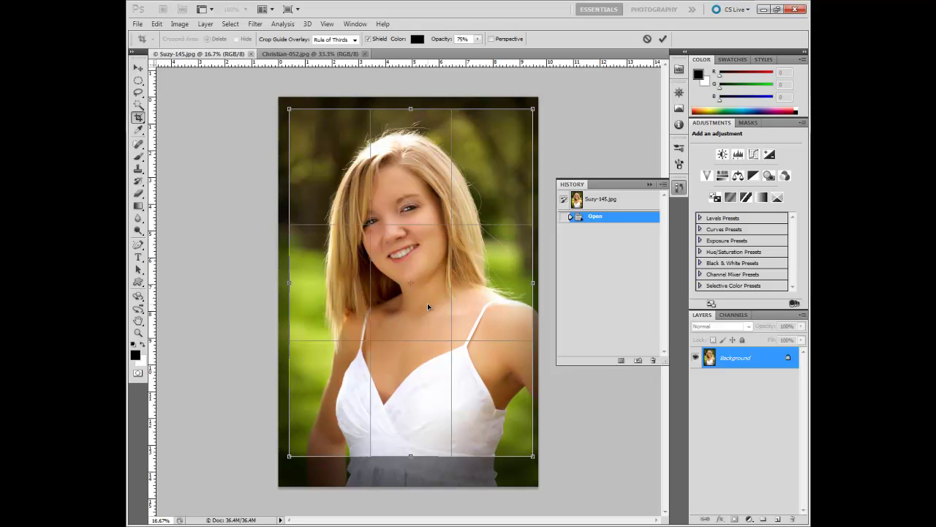
pyautogui.moveTo(436, 324); pyautogui.dragTo(433, 323)
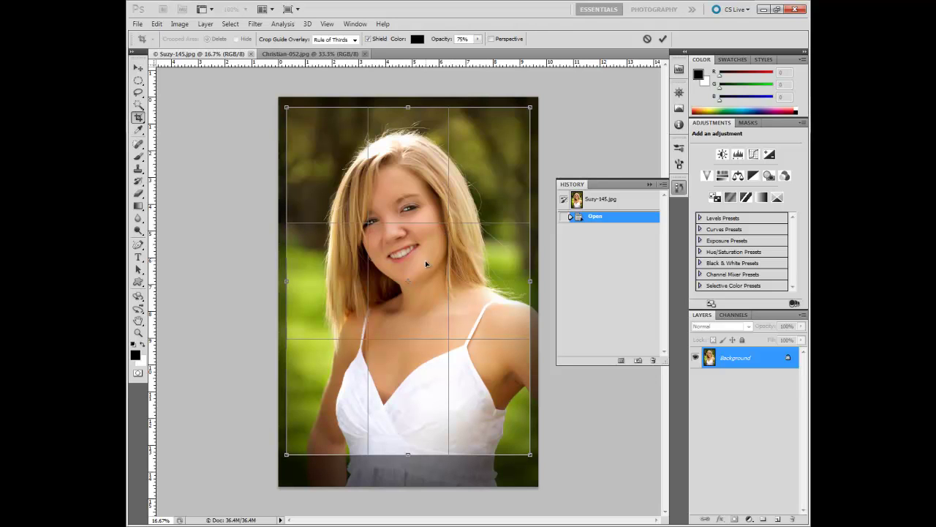
pyautogui.moveTo(427, 271); pyautogui.dragTo(432, 277)
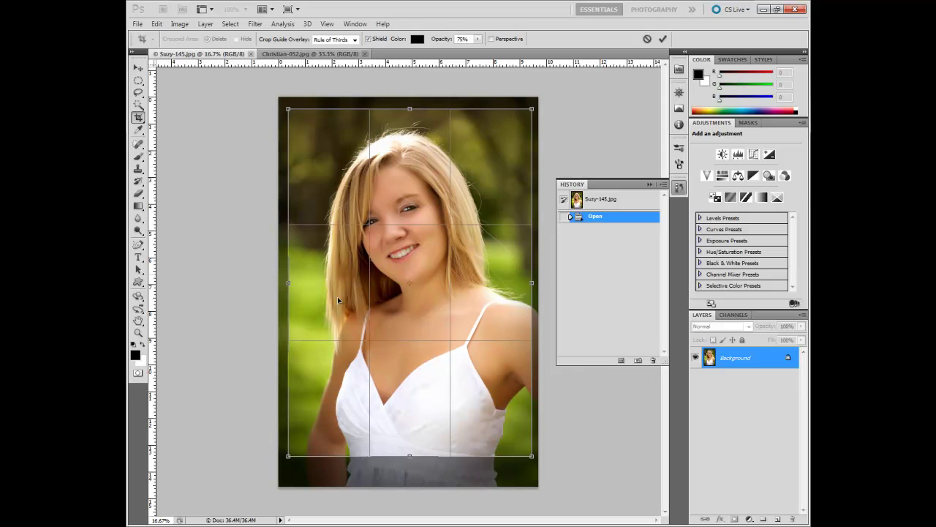
pyautogui.click(664, 39)
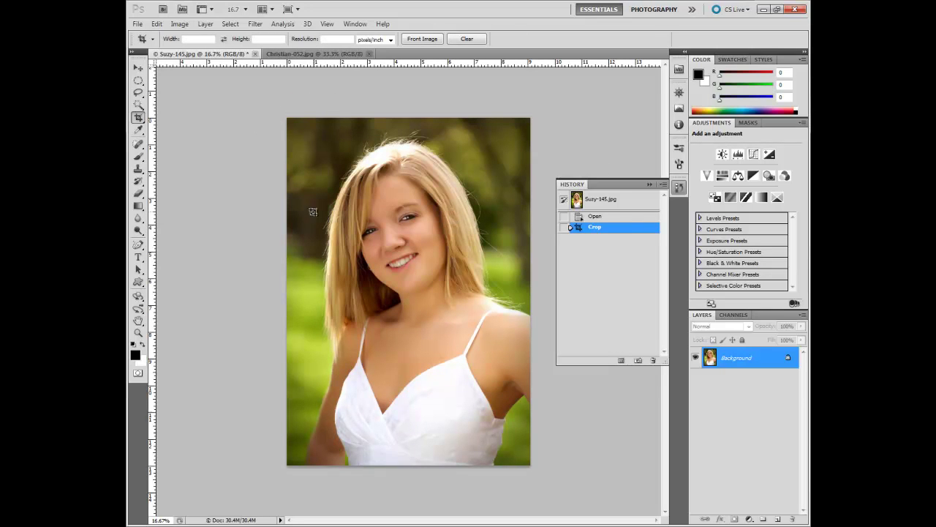
pyautogui.click(596, 217)
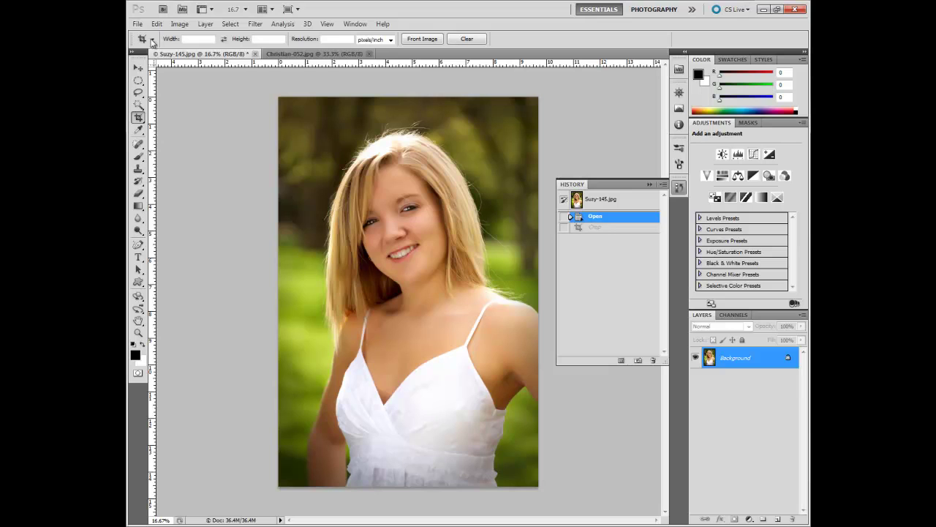
# - Load the crop preset "Crop 5 inch x 7 inch 300 ppi"
pyautogui.click(154, 40)
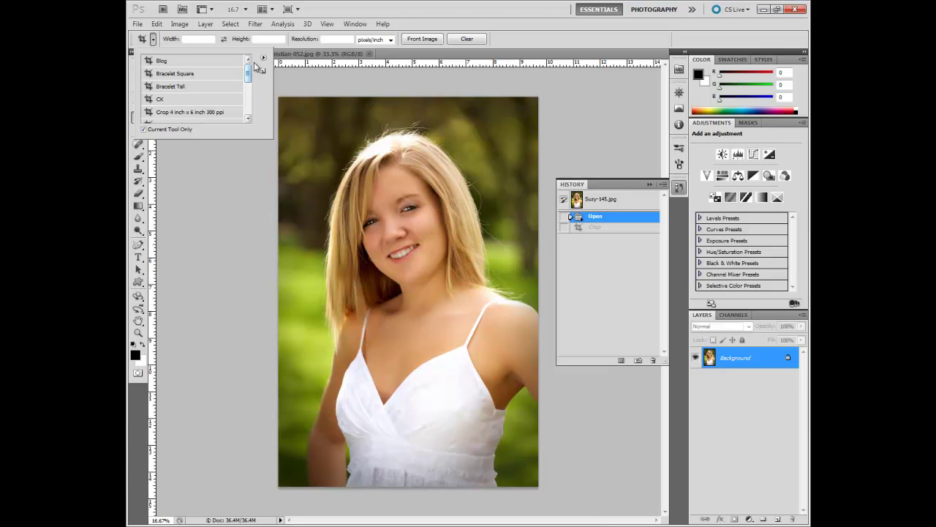
pyautogui.click(264, 60)
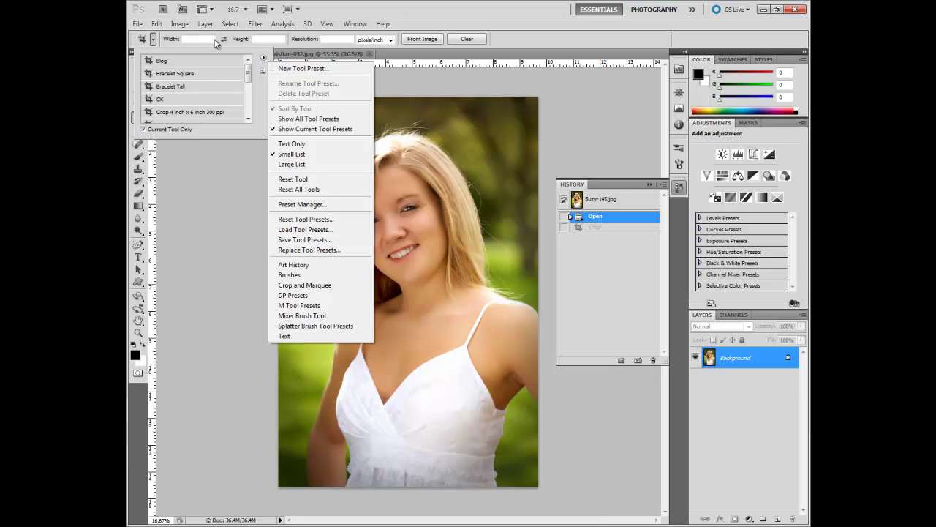
pyautogui.click(247, 74)
pyautogui.moveTo(247, 76); pyautogui.dragTo(251, 94)
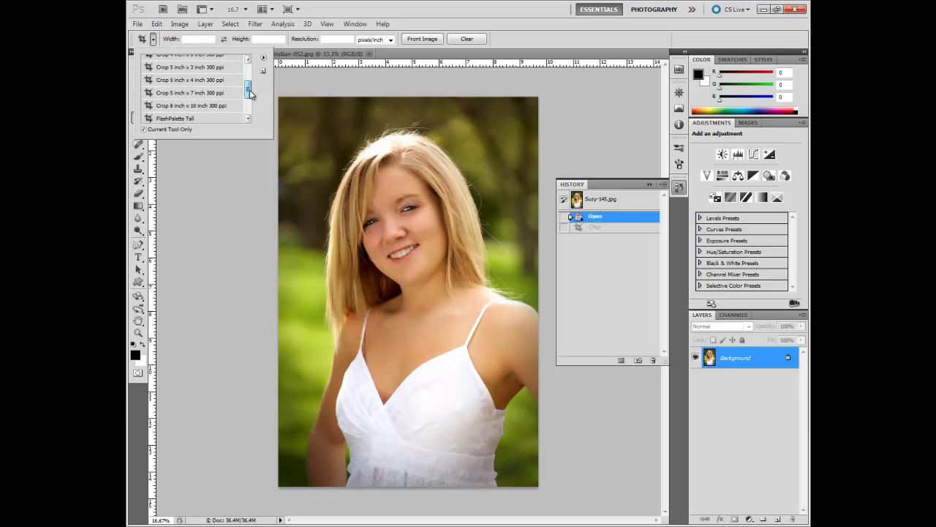
pyautogui.click(203, 94)
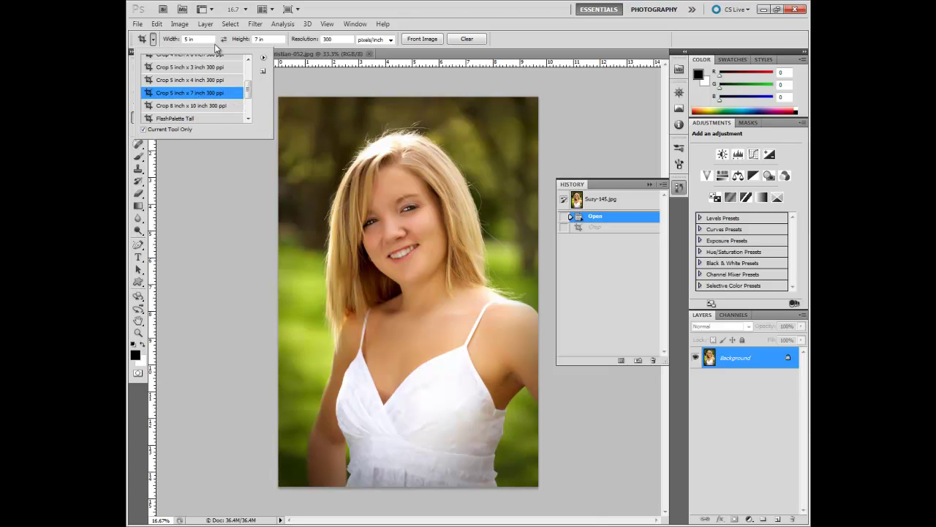
pyautogui.click(231, 46)
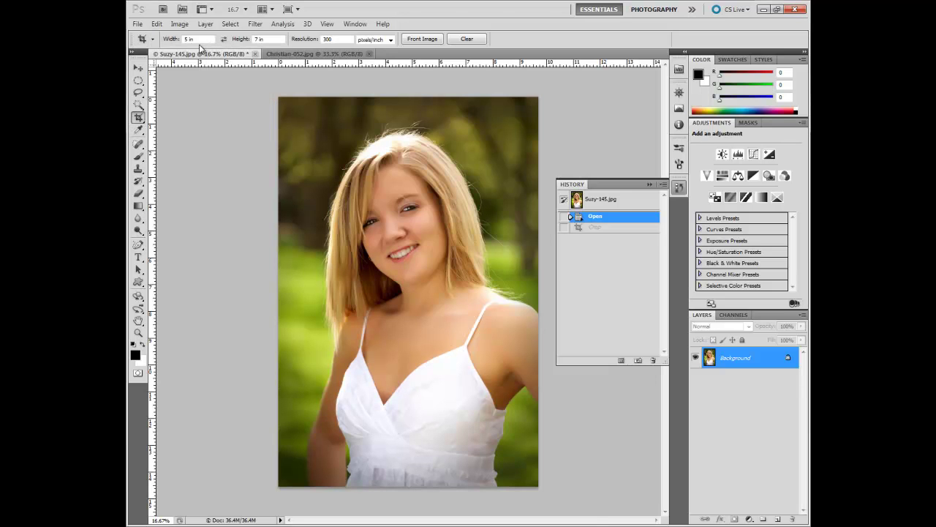
# - Crop the portrait at 5 x 7 in, nudging the frame to trim the side edges, top and lower dress
pyautogui.moveTo(293, 115); pyautogui.dragTo(578, 469)
pyautogui.moveTo(409, 402); pyautogui.dragTo(406, 396)
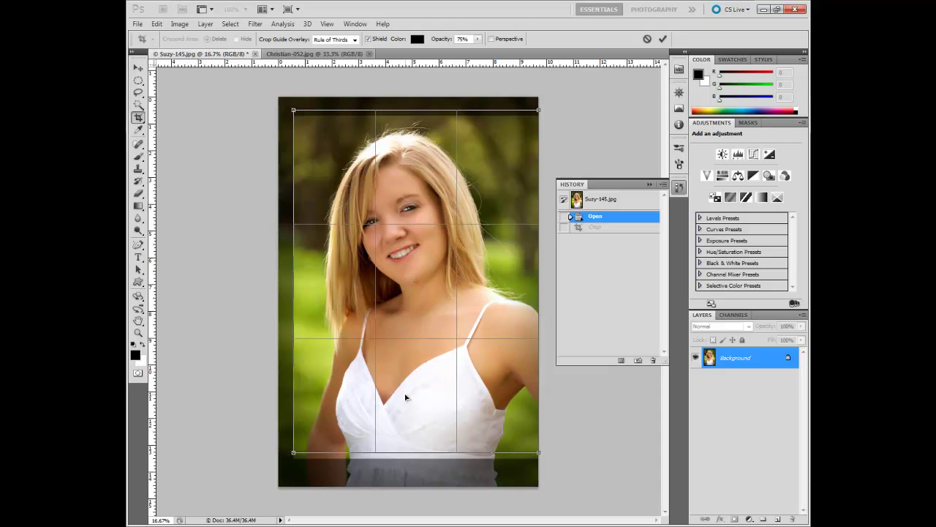
pyautogui.press('Left')
pyautogui.press('Left')
pyautogui.press('Left')
pyautogui.press('Left')
pyautogui.press('Up')
pyautogui.press('Up')
pyautogui.press('Left')
pyautogui.press('Left')
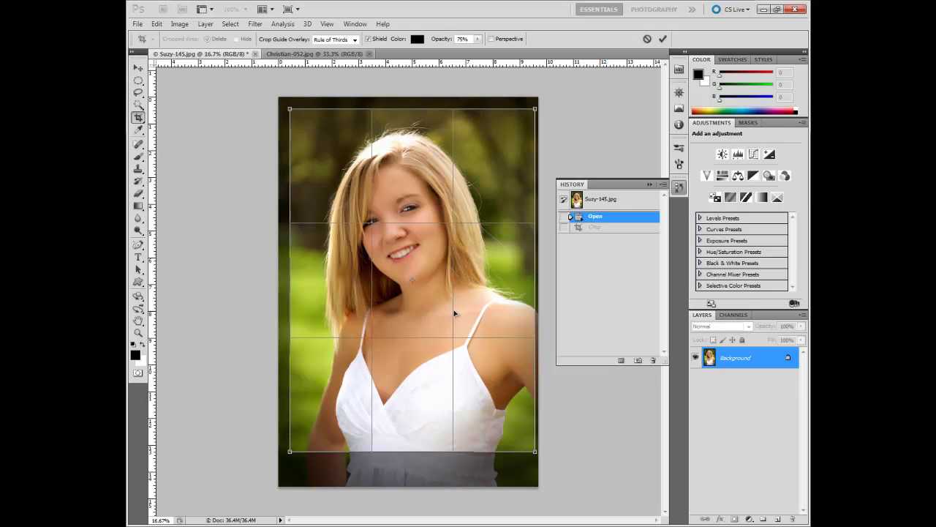
pyautogui.click(662, 39)
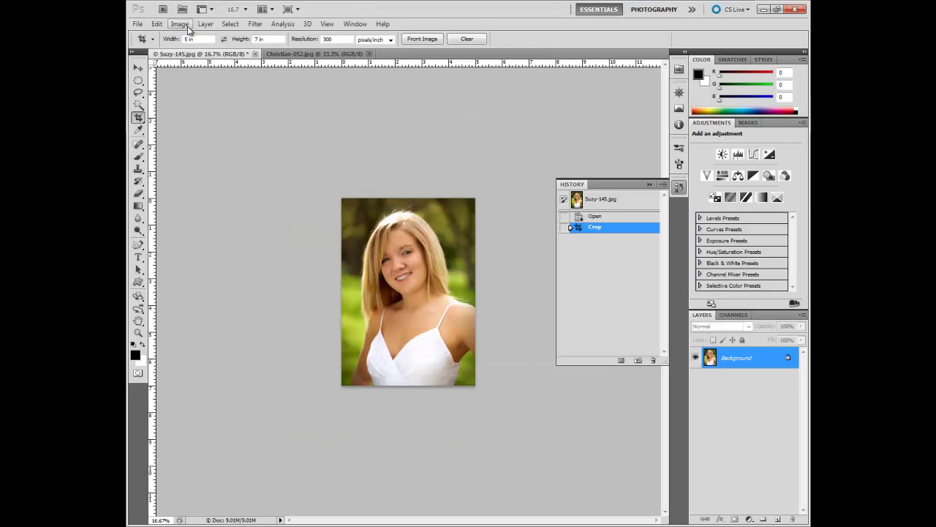
# - Check the cropped photo's pixel dimensions, document size and resolution, leaving them as they are
pyautogui.click(181, 24)
pyautogui.click(195, 101)
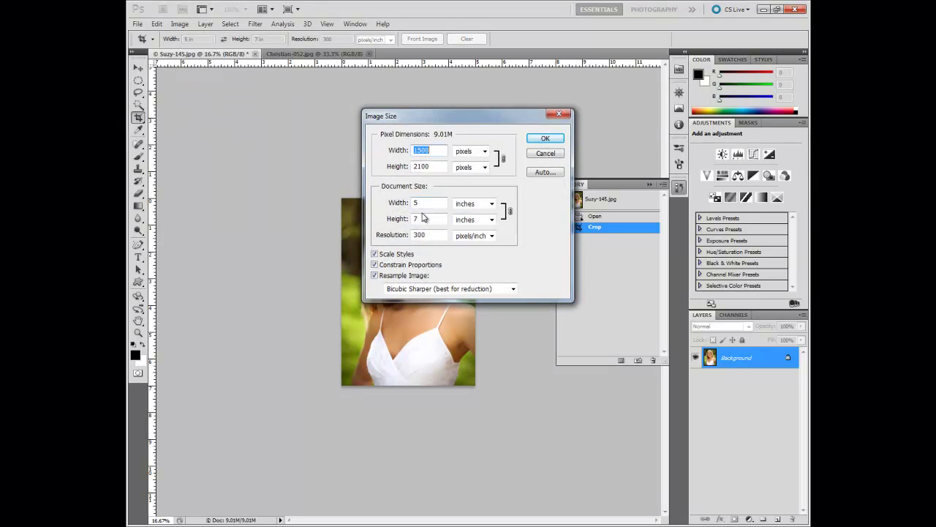
pyautogui.click(546, 153)
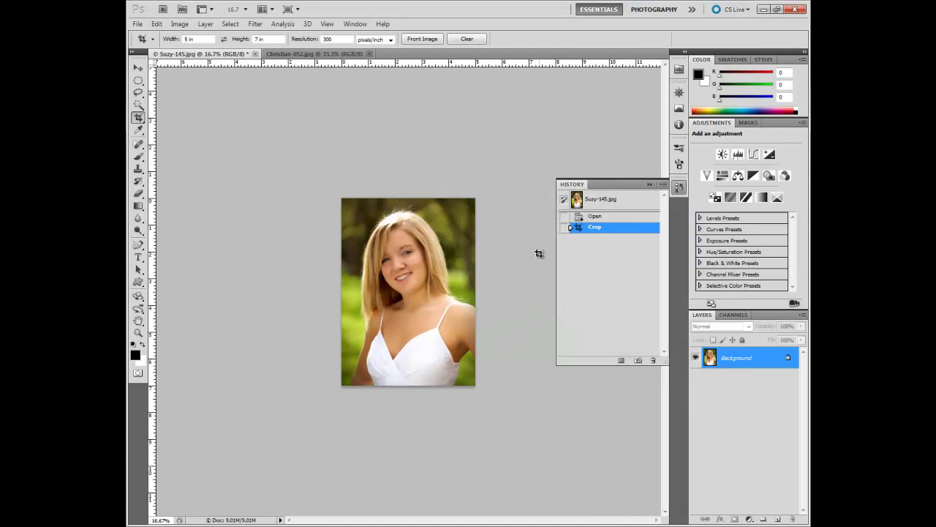
# - Set the crop size to 8 x 10 in and crop the portrait at full width from its upper edge
pyautogui.hotkey('ctrl', '+')
pyautogui.hotkey('ctrl', '+')
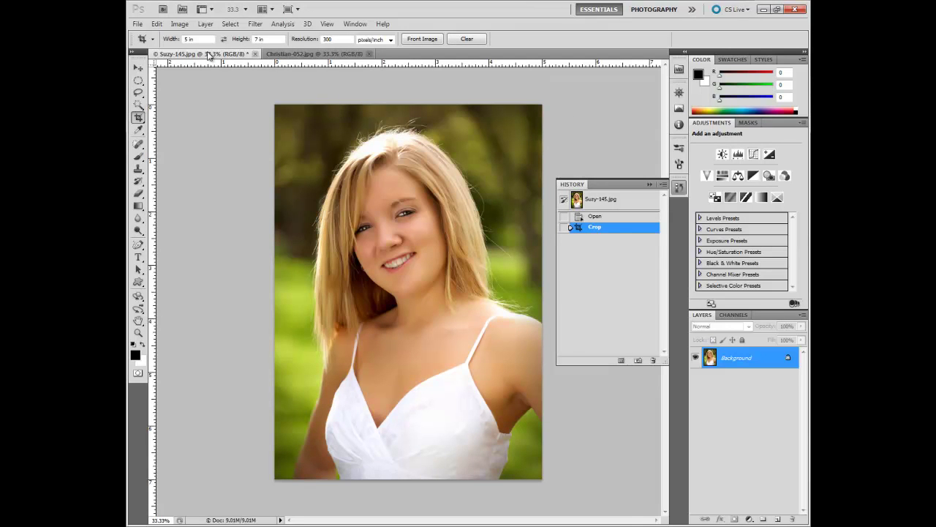
pyautogui.moveTo(204, 40); pyautogui.dragTo(179, 40)
pyautogui.write('8')
pyautogui.write('10')
pyautogui.moveTo(275, 105); pyautogui.dragTo(693, 470)
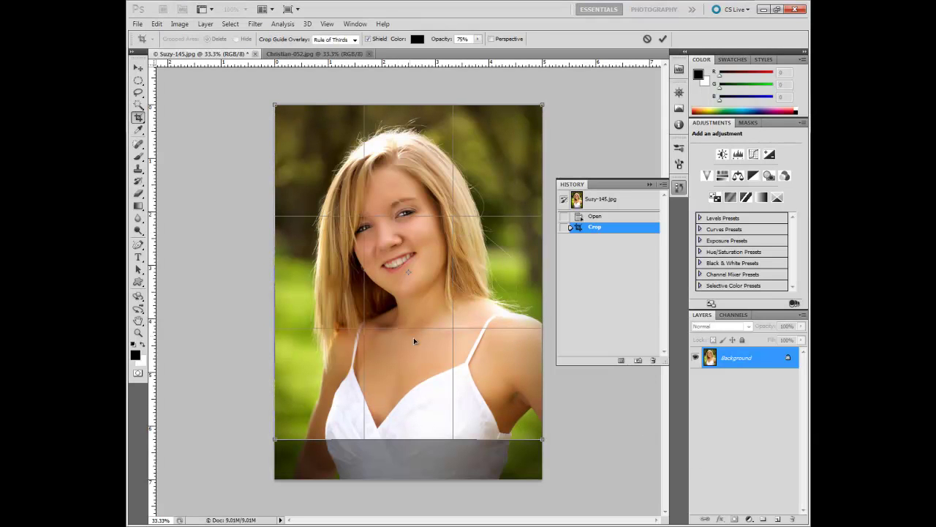
pyautogui.click(662, 39)
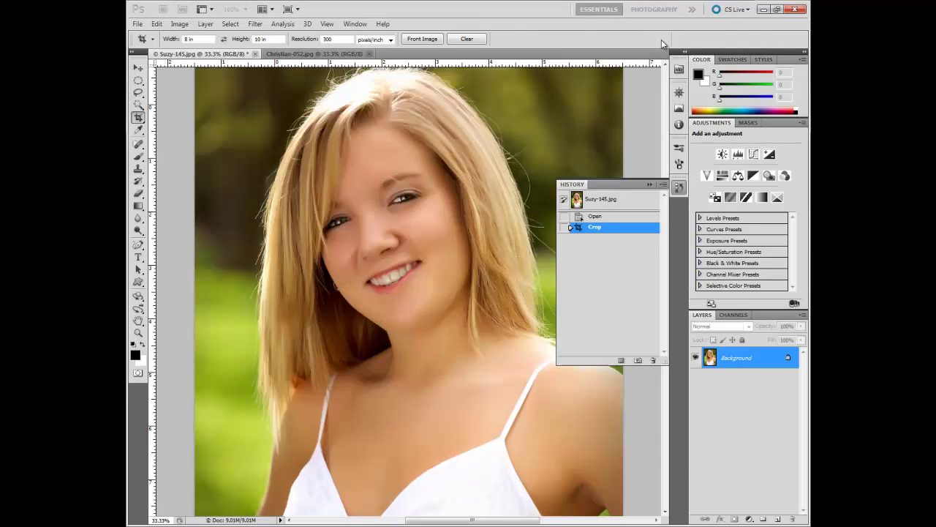
pyautogui.hotkey('ctrl', '-')
pyautogui.hotkey('ctrl', '-')
pyautogui.hotkey('ctrl', '-')
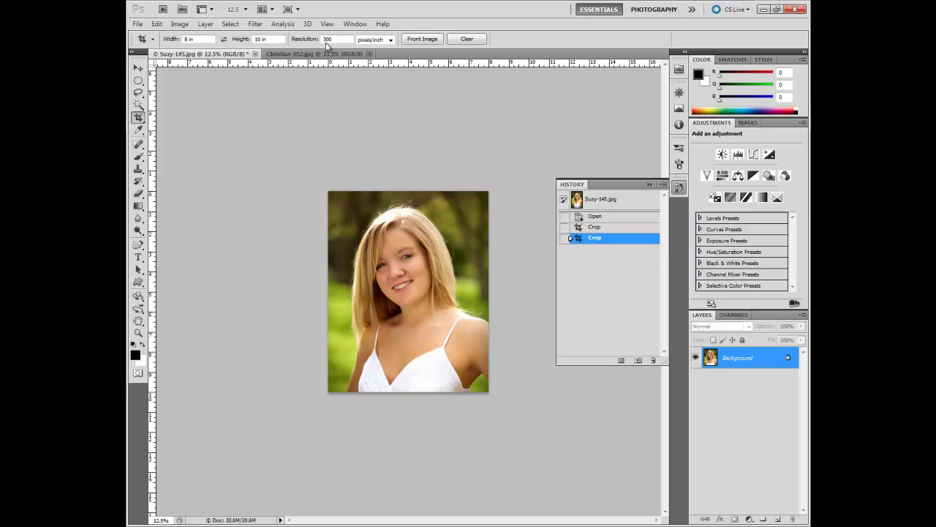
pyautogui.click(154, 42)
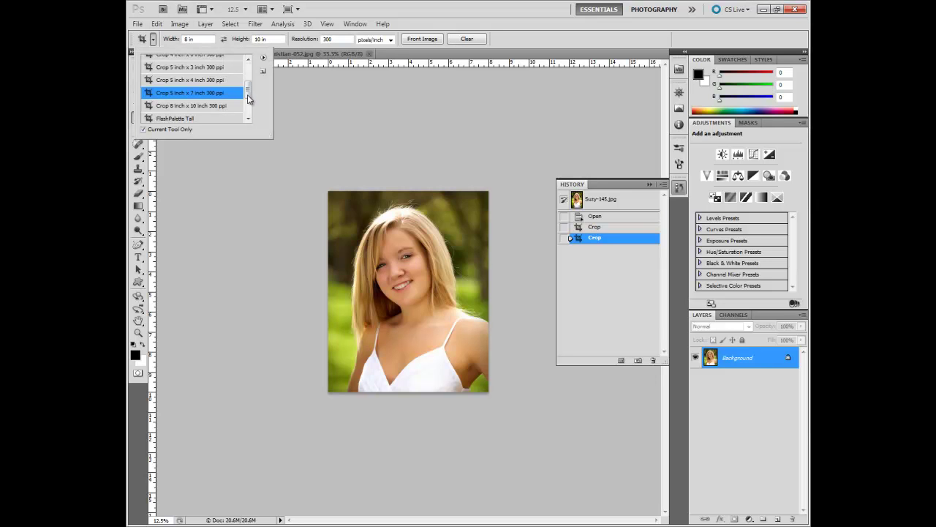
pyautogui.scroll(2, 247, 88)
pyautogui.click(263, 57)
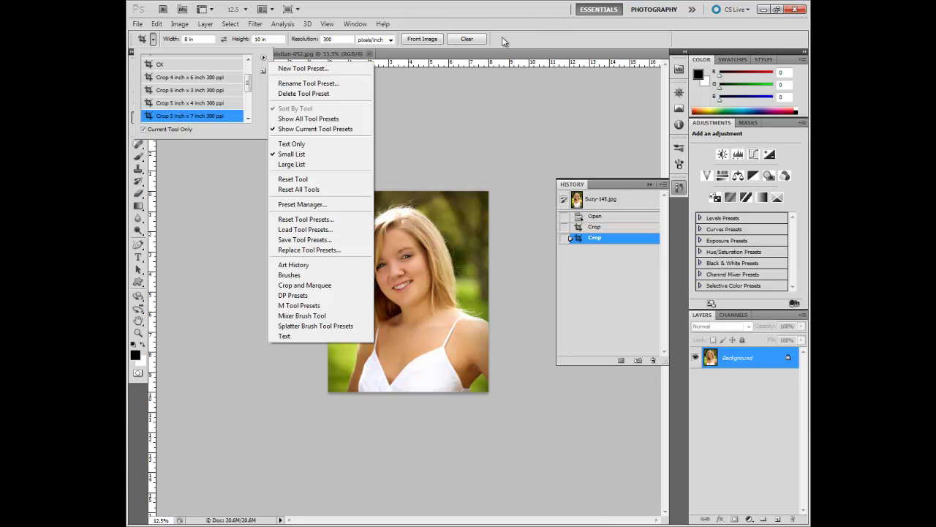
pyautogui.click(538, 38)
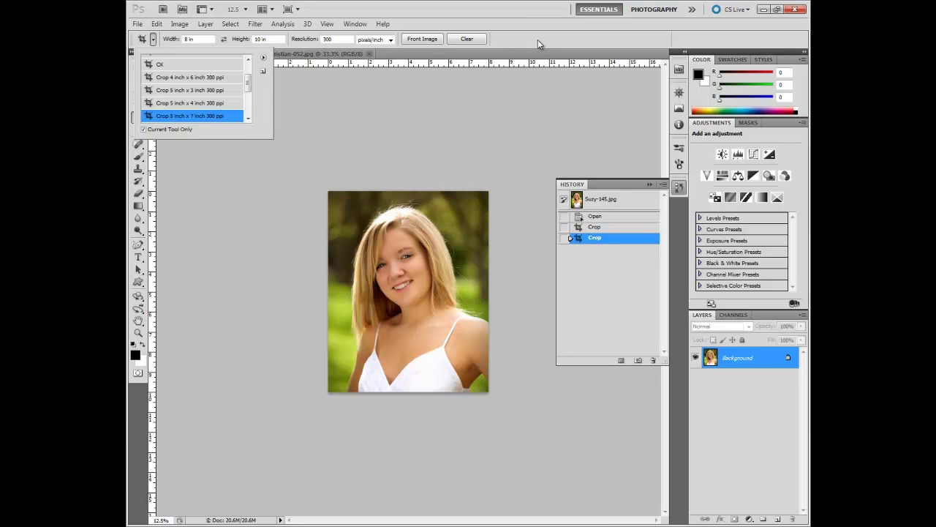
pyautogui.click(539, 43)
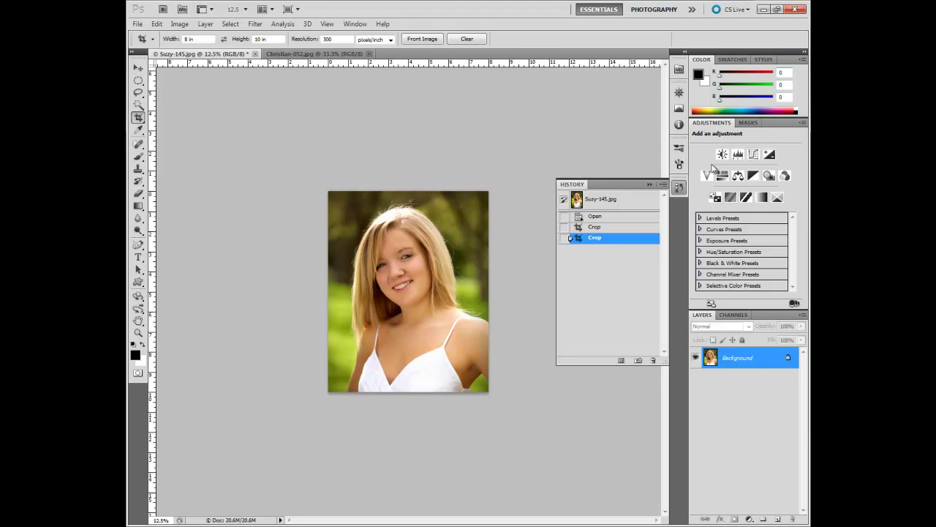
# - Crop the restored original portrait just inside its edges using the front image's dimensions, and revert to the original snapshot
pyautogui.click(624, 208)
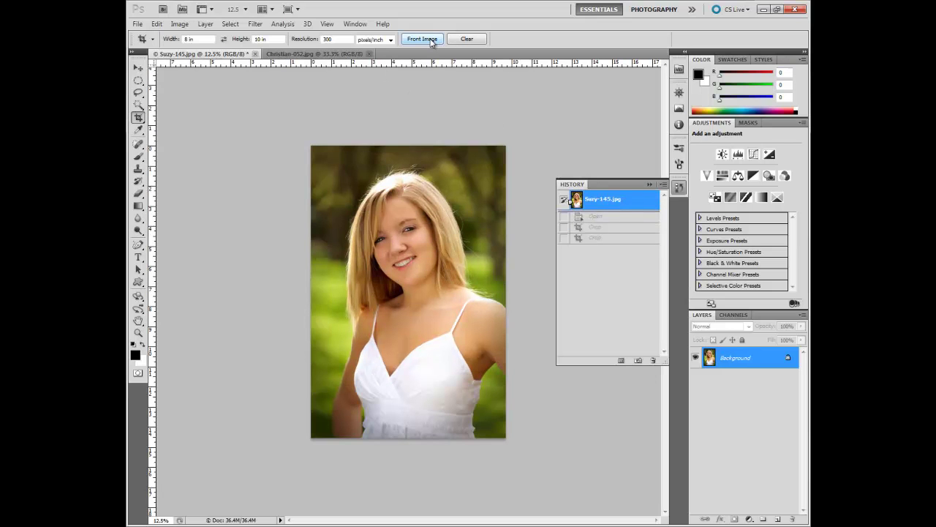
pyautogui.click(430, 41)
pyautogui.moveTo(327, 163); pyautogui.dragTo(534, 418)
pyautogui.moveTo(443, 376); pyautogui.dragTo(438, 376)
pyautogui.moveTo(445, 268); pyautogui.dragTo(447, 272)
pyautogui.rightClick(437, 247)
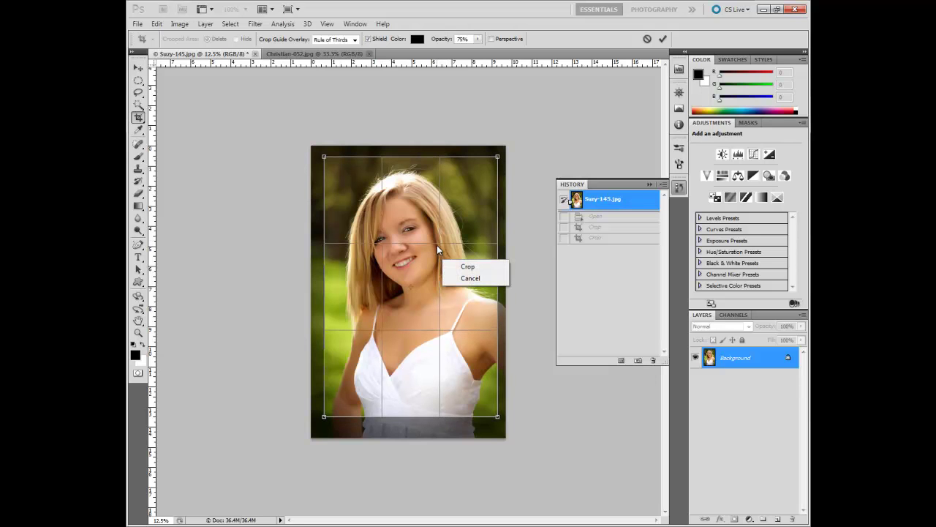
pyautogui.click(530, 169)
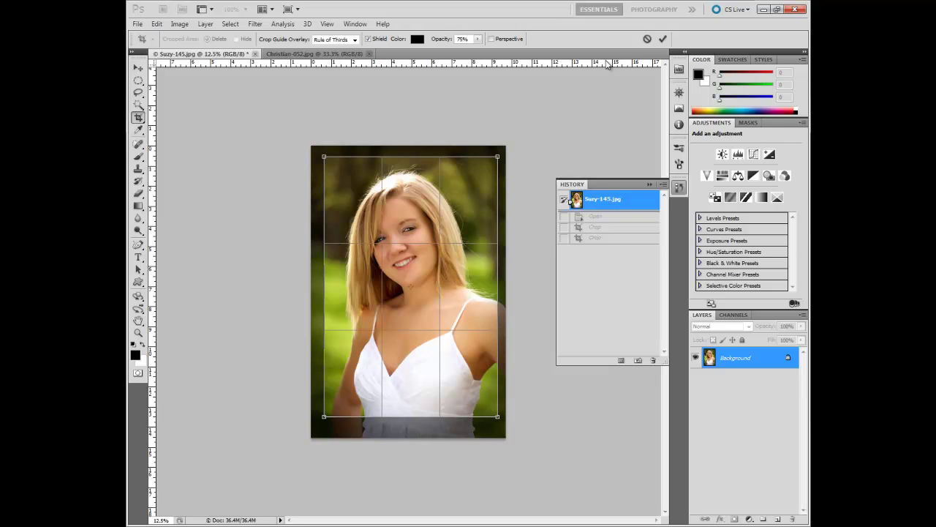
pyautogui.click(664, 39)
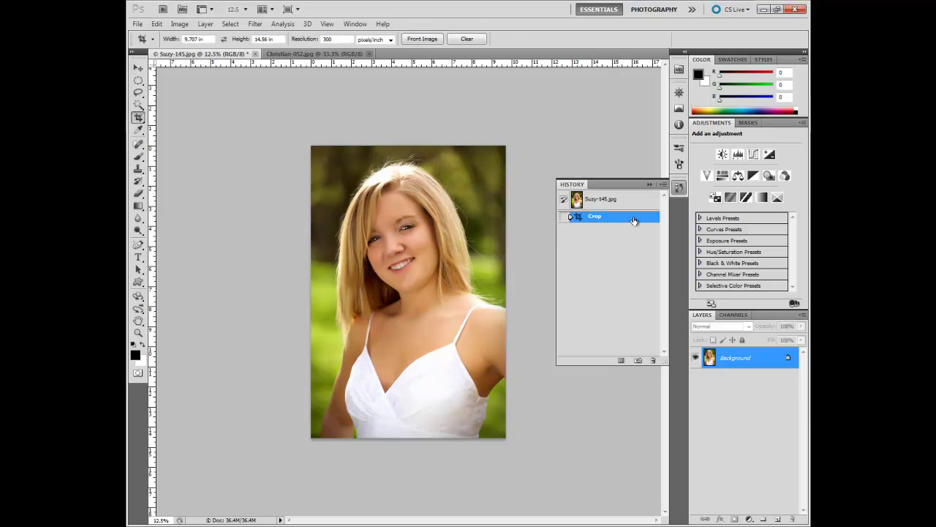
pyautogui.click(626, 199)
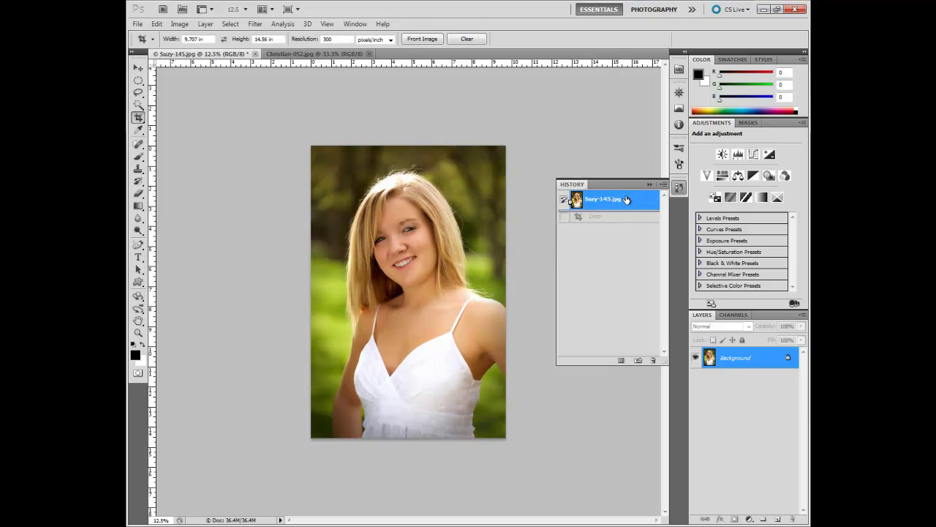
# - Sample the dark background, green grass, chest and forehead with the Eyedropper as foreground colour candidates, discarding the choice
pyautogui.click(139, 131)
pyautogui.click(140, 133)
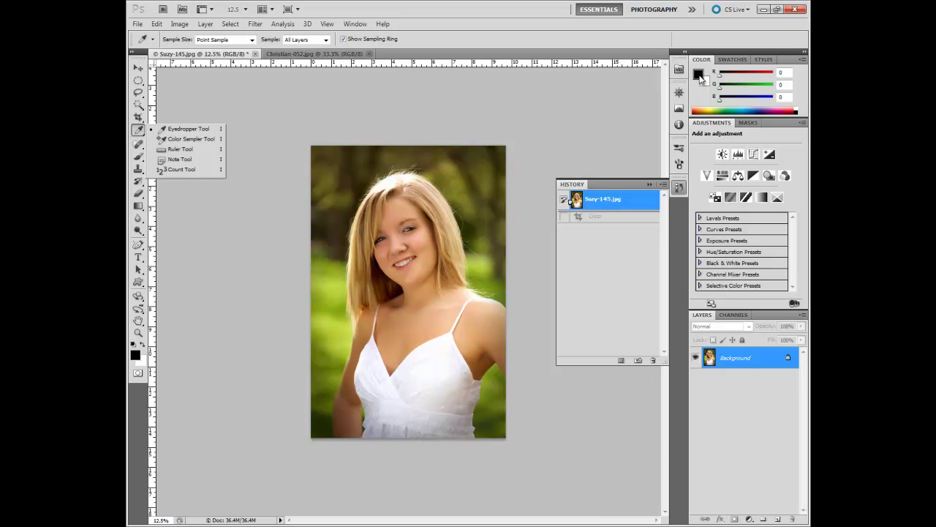
pyautogui.click(699, 76)
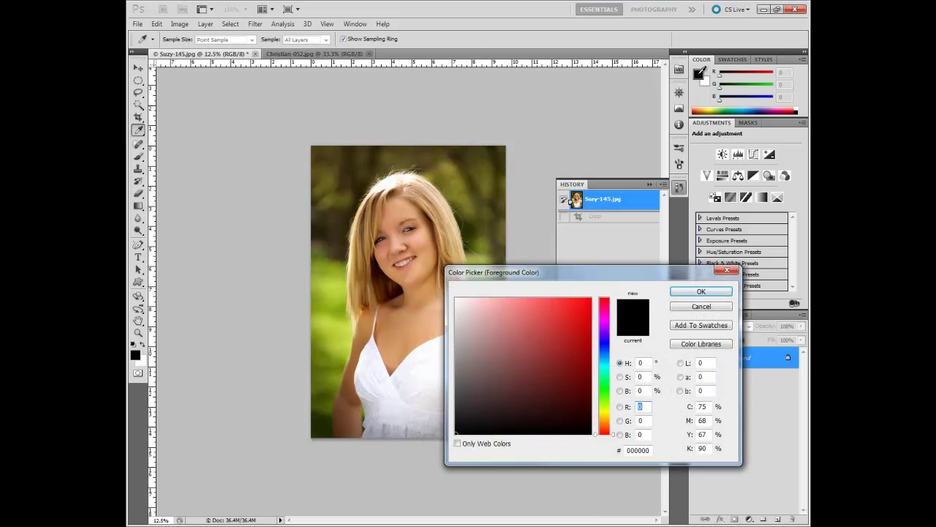
pyautogui.click(327, 181)
pyautogui.click(331, 280)
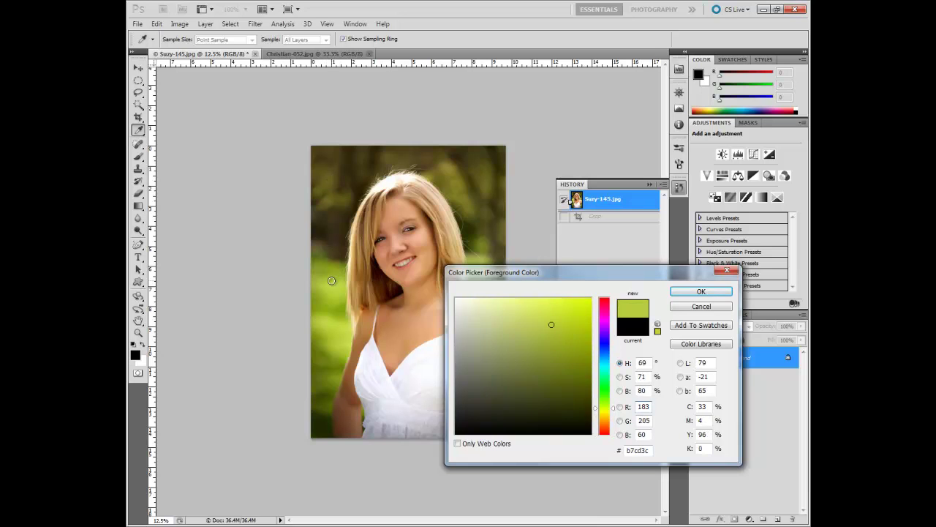
pyautogui.click(399, 323)
pyautogui.click(390, 217)
pyautogui.click(701, 292)
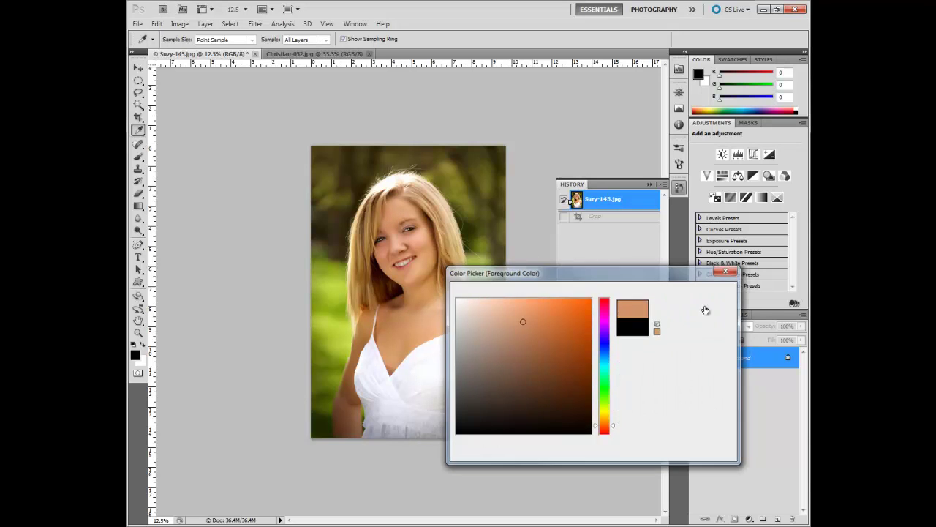
# - Place a colour sampler point on the forehead with the Color Sampler Tool and show its RGB readout
pyautogui.click(139, 132)
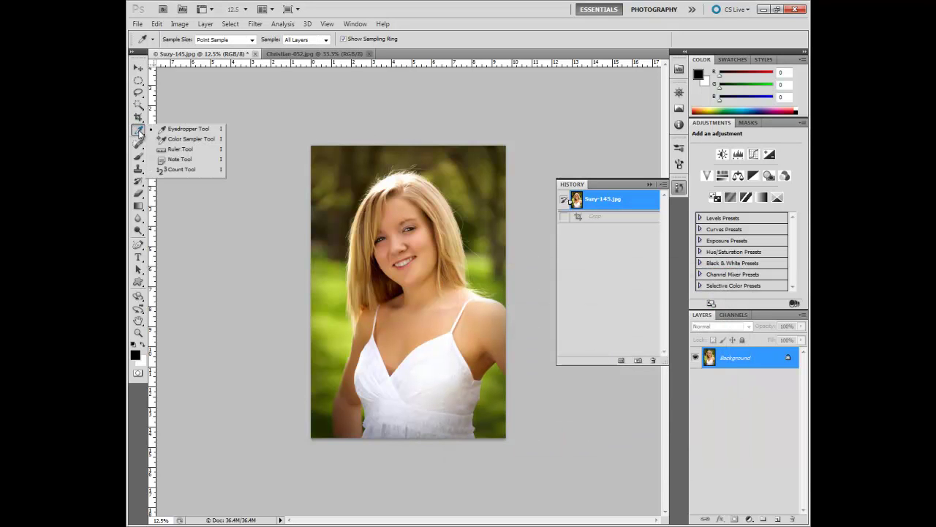
pyautogui.click(178, 144)
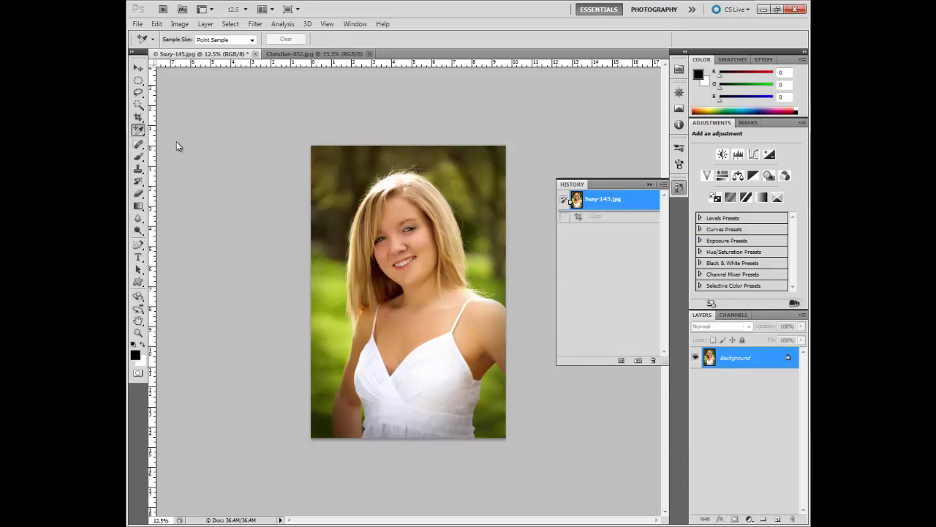
pyautogui.click(396, 213)
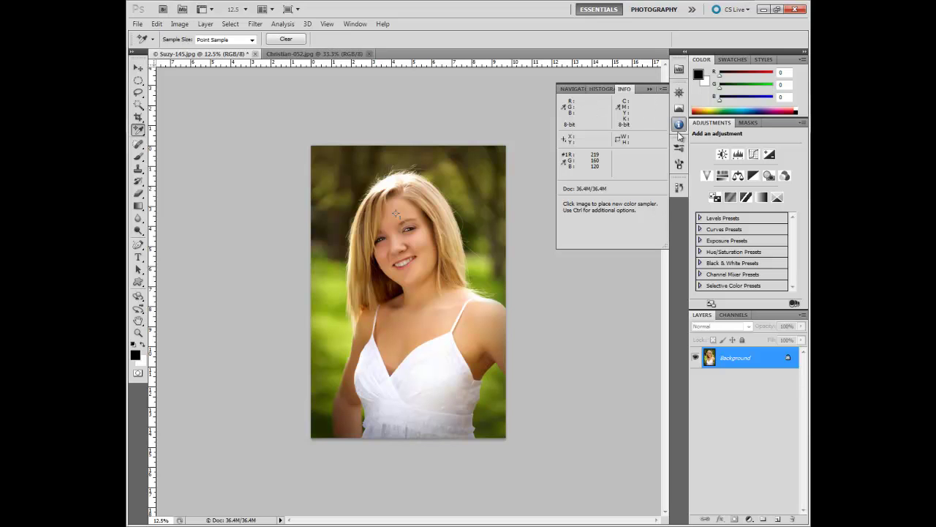
# - Remove the colour sampler by reverting the woman's portrait to its original history snapshot
pyautogui.click(598, 89)
pyautogui.click(569, 90)
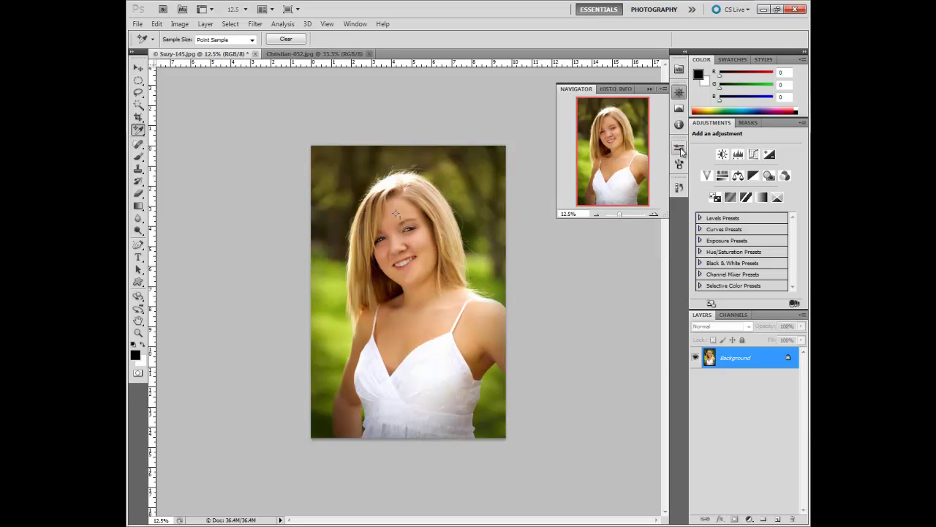
pyautogui.click(680, 188)
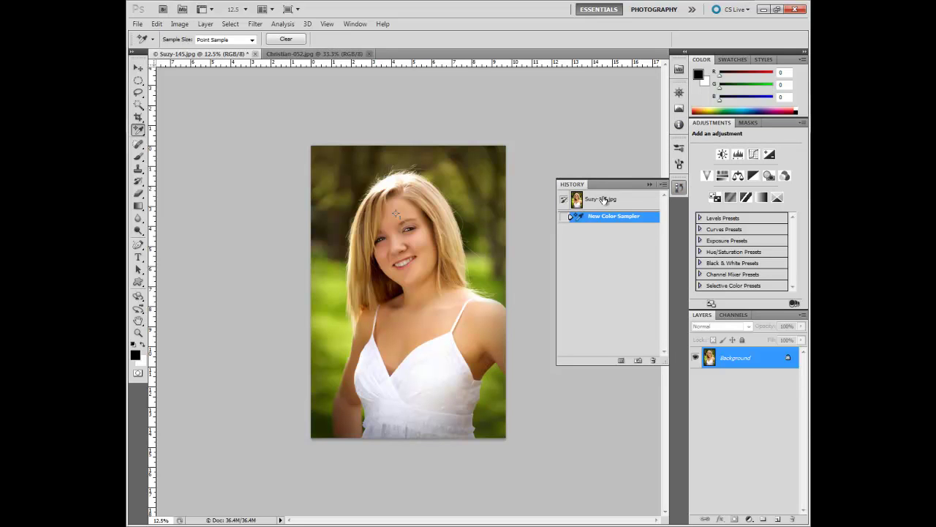
pyautogui.click(605, 199)
# - Activate the Spot Healing Brush Tool and show the forehead in the young man's brick-wall portrait at 100% zoom
pyautogui.click(138, 146)
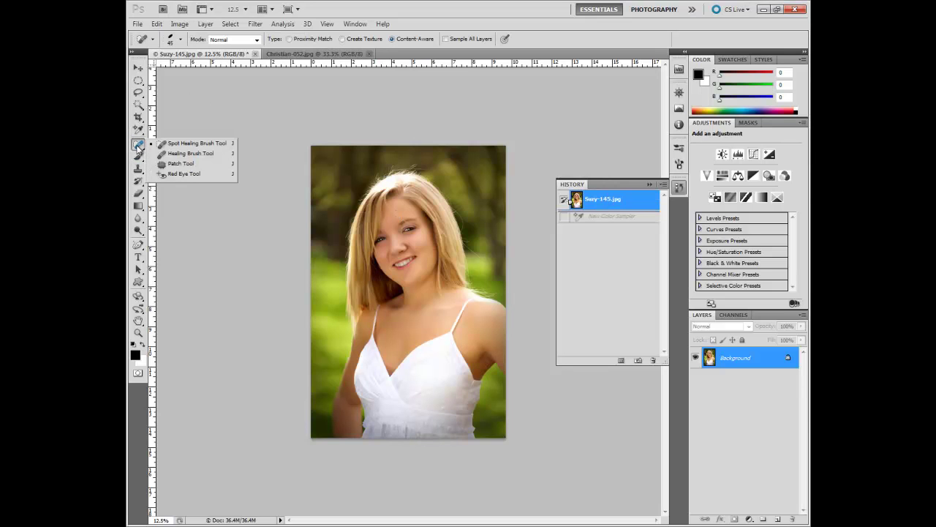
pyautogui.click(174, 146)
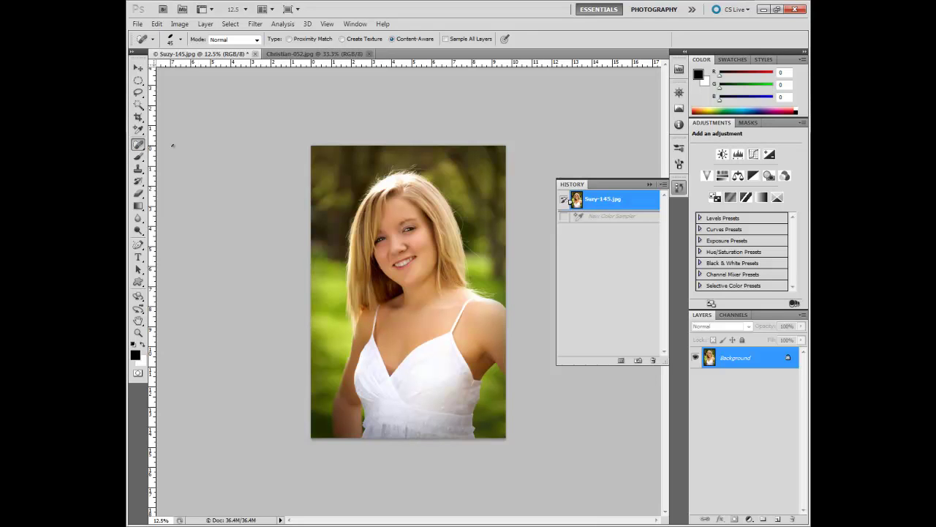
pyautogui.click(307, 55)
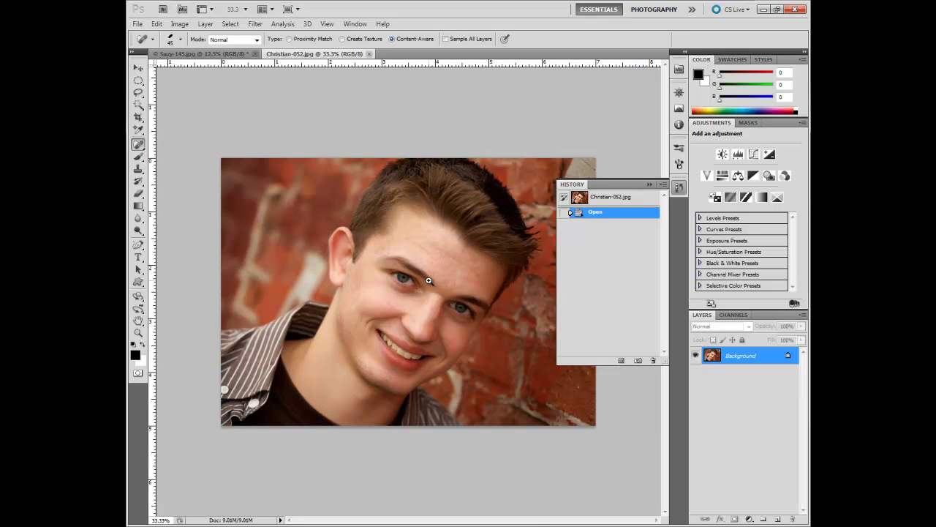
pyautogui.scroll(3, 430, 282)
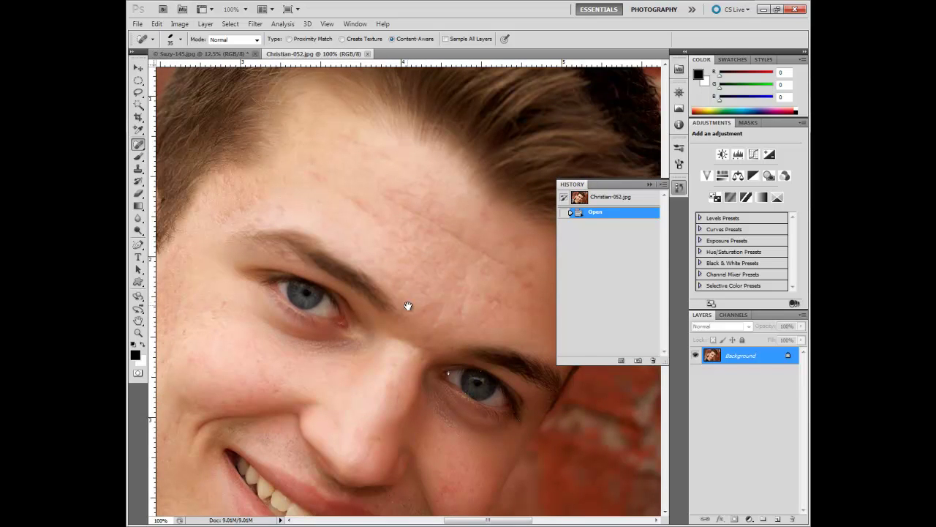
pyautogui.moveTo(428, 310); pyautogui.dragTo(339, 272)
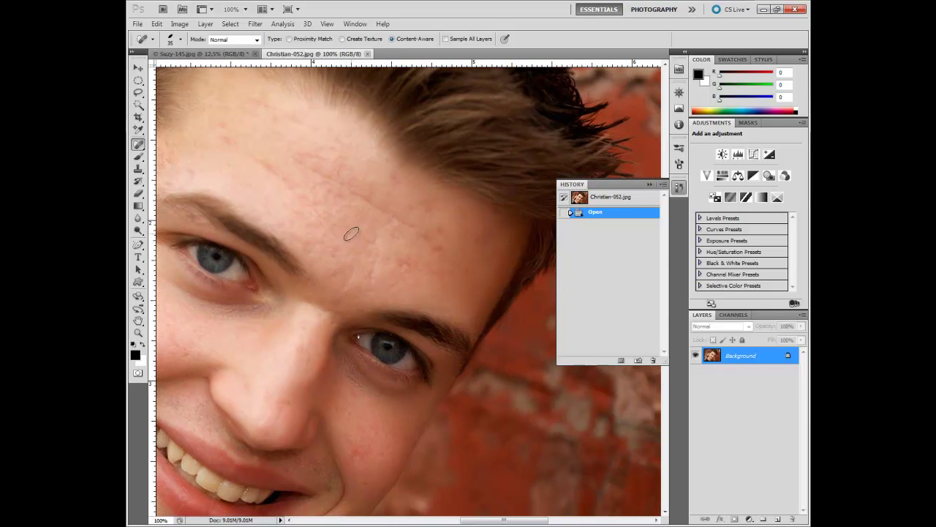
# - Heal the blemishes on the forehead above the eyebrow nearest the brick wall using the Content-Aware Spot Healing Brush
pyautogui.click(407, 264)
pyautogui.click(433, 249)
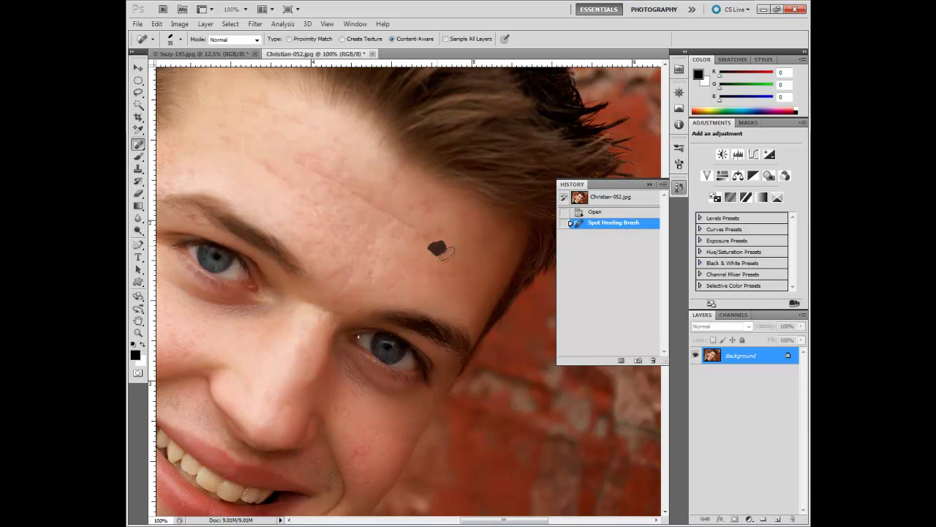
pyautogui.click(433, 236)
pyautogui.click(425, 208)
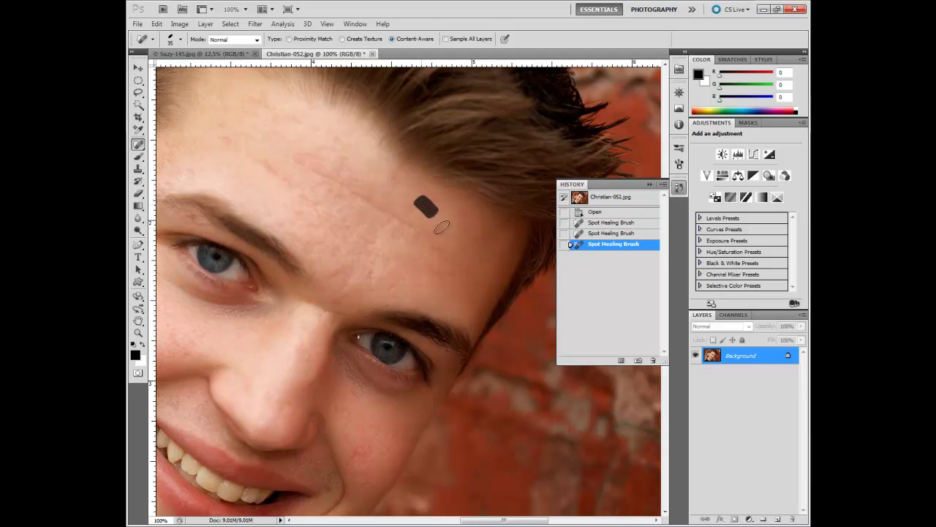
pyautogui.click(443, 231)
pyautogui.click(441, 253)
pyautogui.click(467, 275)
pyautogui.click(481, 289)
pyautogui.click(431, 273)
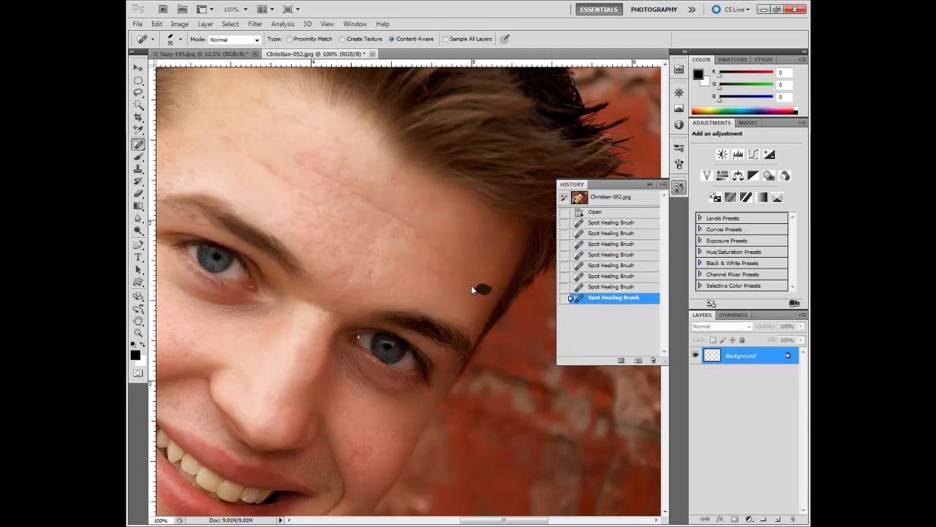
pyautogui.click(452, 263)
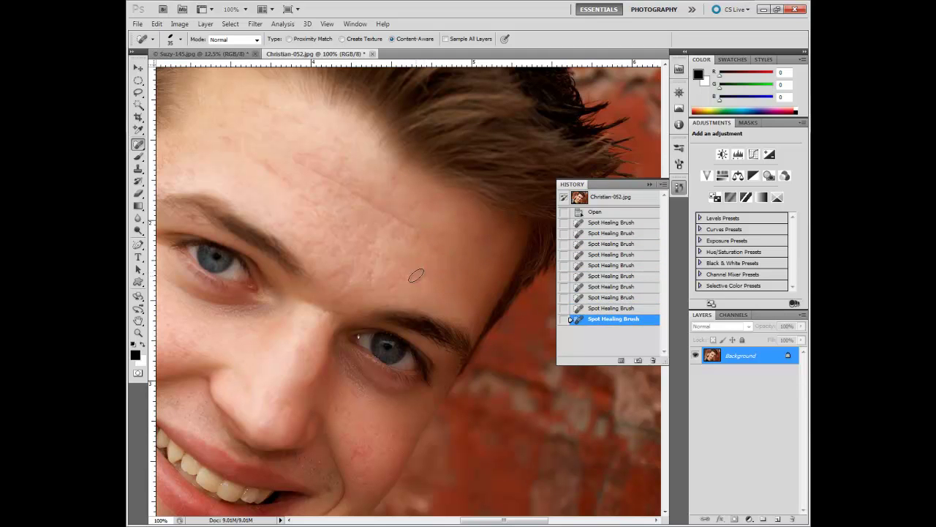
# - Heal the marks between the eyebrows, across the central forehead and on the cheek with the Content-Aware Spot Healing Brush
pyautogui.moveTo(371, 268); pyautogui.dragTo(343, 290)
pyautogui.click(352, 268)
pyautogui.click(354, 278)
pyautogui.click(331, 270)
pyautogui.click(333, 258)
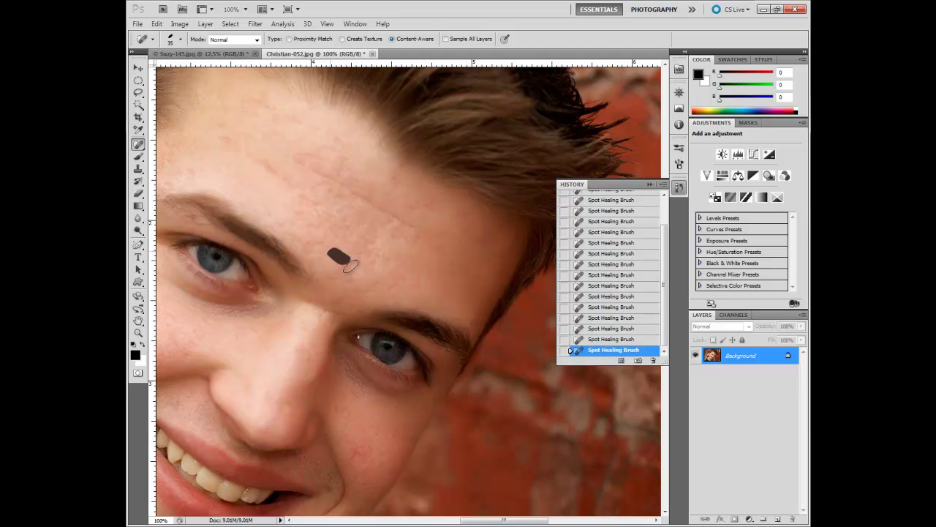
pyautogui.moveTo(431, 229); pyautogui.dragTo(443, 223)
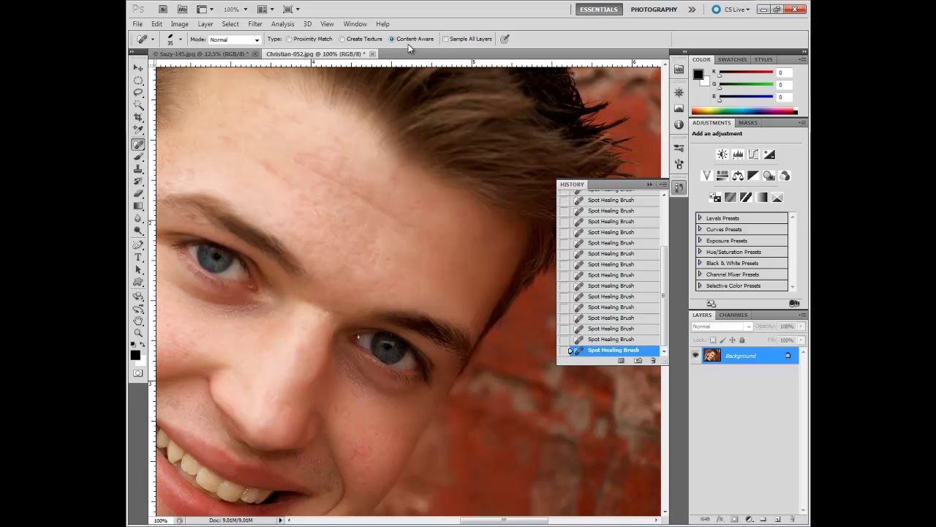
pyautogui.click(366, 227)
pyautogui.moveTo(379, 250); pyautogui.dragTo(434, 285)
pyautogui.click(353, 456)
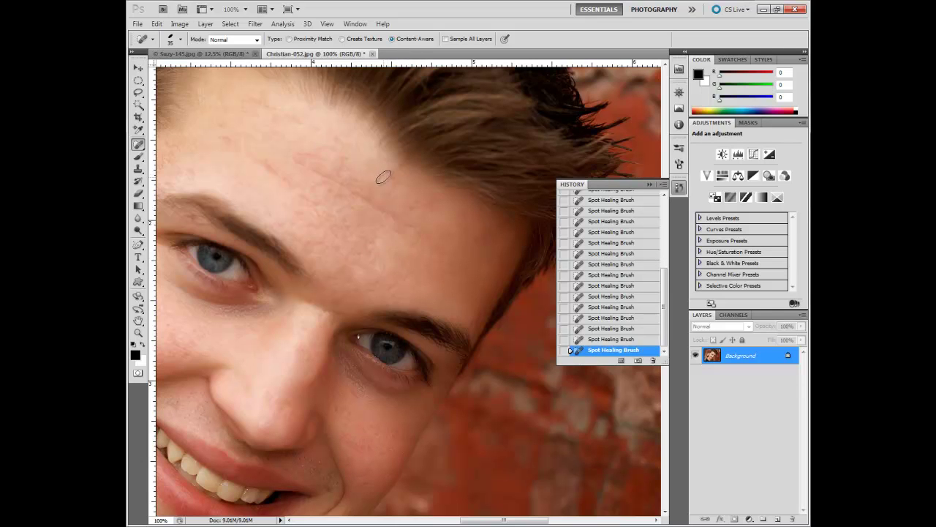
pyautogui.click(415, 203)
pyautogui.click(474, 238)
pyautogui.click(362, 241)
pyautogui.click(375, 258)
pyautogui.click(388, 261)
pyautogui.click(378, 242)
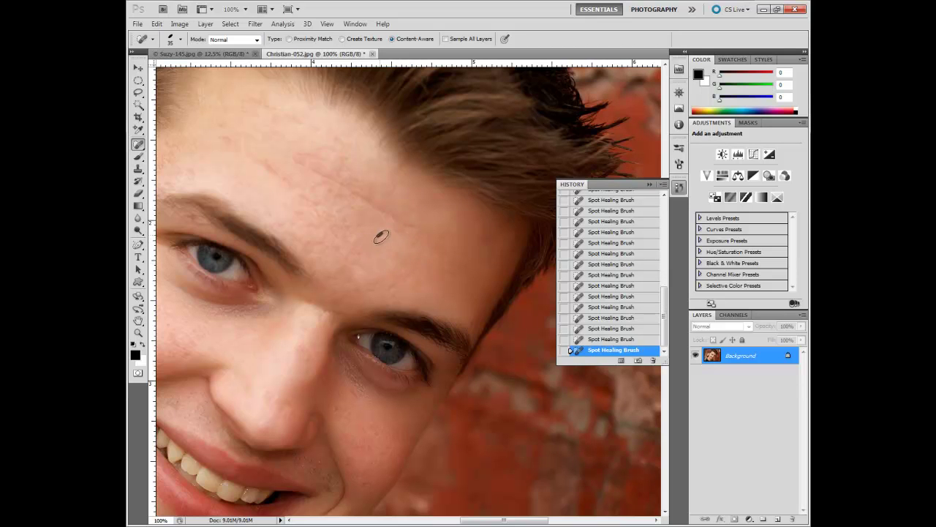
# - Sample clean forehead skin with the Healing Brush Tool and paint it over the uneven skin above the eyebrows
pyautogui.click(139, 145)
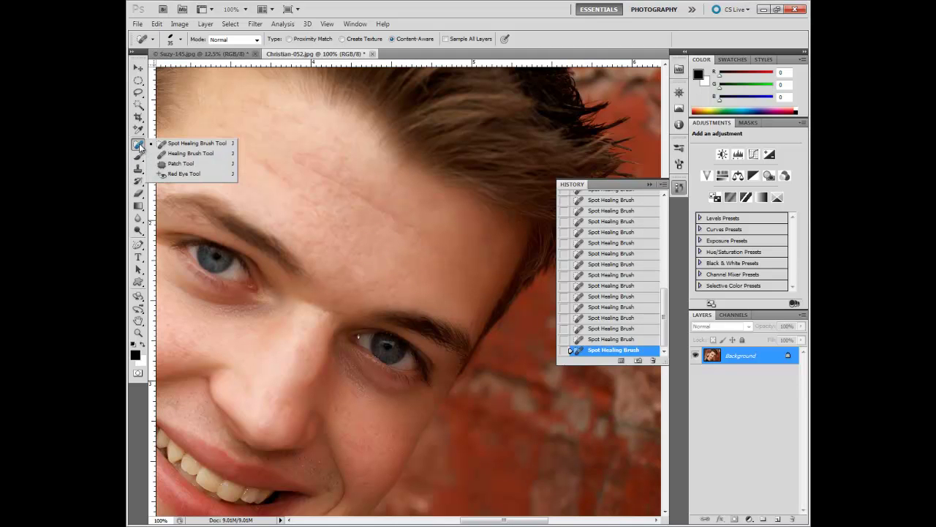
pyautogui.click(180, 154)
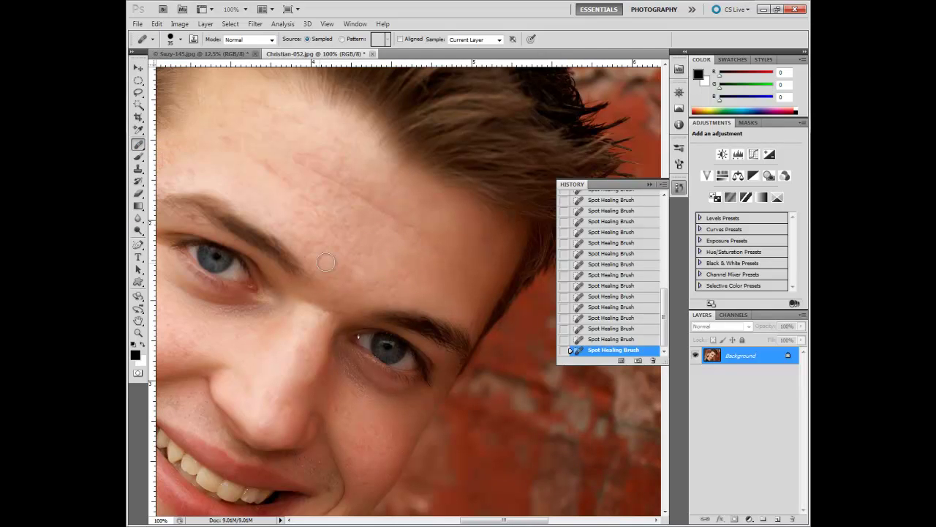
pyautogui.moveTo(405, 263); pyautogui.dragTo(449, 232)
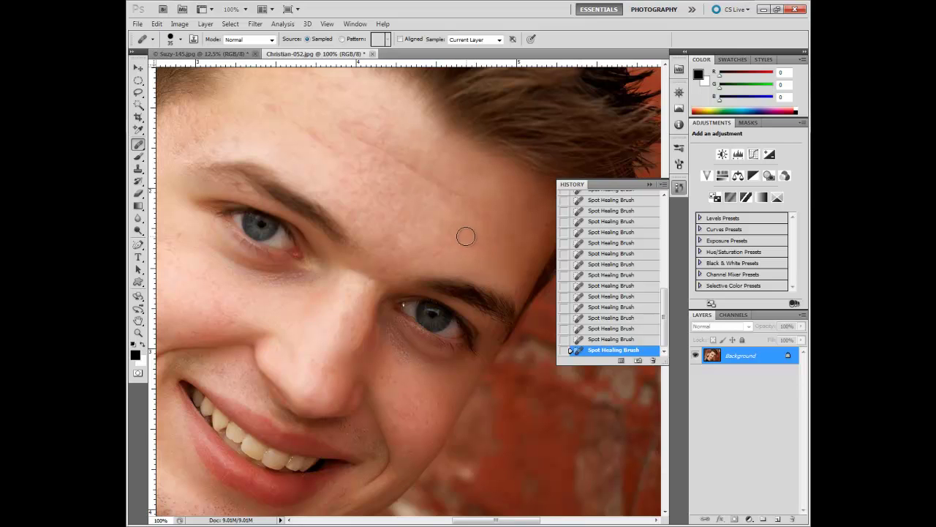
pyautogui.press('alt')
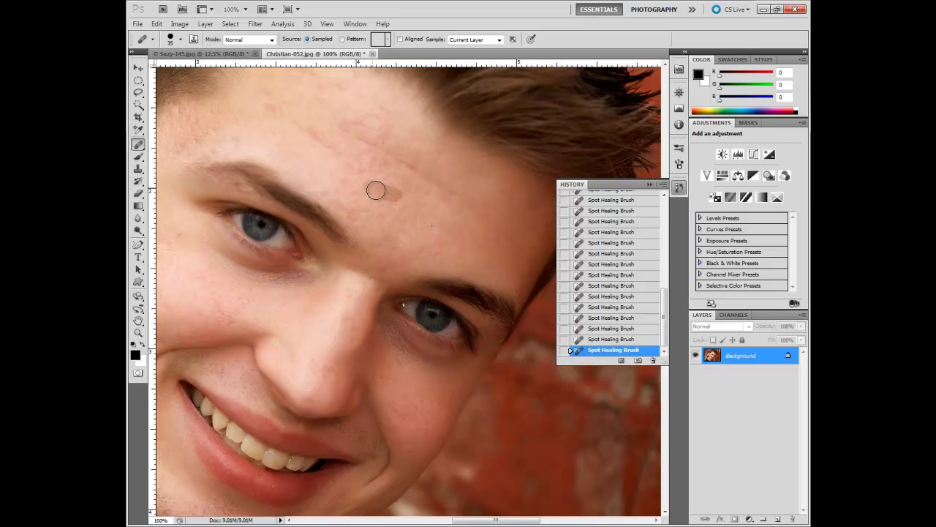
pyautogui.moveTo(392, 209); pyautogui.dragTo(389, 226)
pyautogui.click(398, 227)
pyautogui.click(430, 247)
pyautogui.click(415, 244)
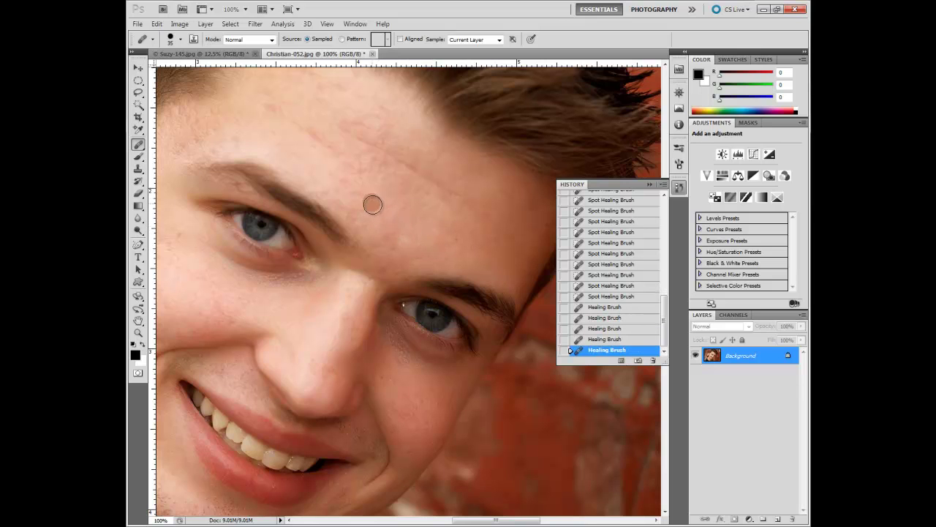
pyautogui.click(355, 202)
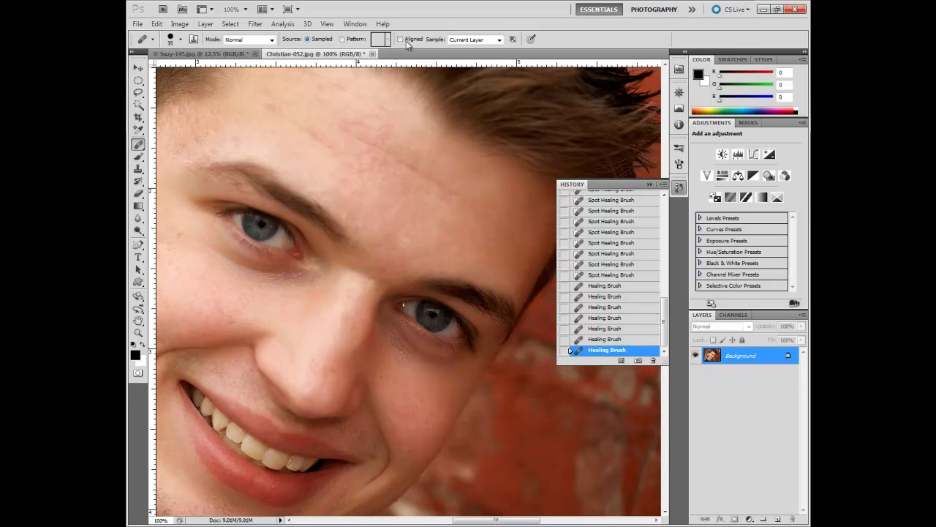
# - Paint out the creases and red marks across the middle and upper forehead with the Healing Brush, leaving Aligned off
pyautogui.click(400, 40)
pyautogui.click(362, 176)
pyautogui.moveTo(346, 165); pyautogui.dragTo(345, 166)
pyautogui.moveTo(364, 191)
pyautogui.mouseDown()
pyautogui.moveTo(351, 188)
pyautogui.moveTo(370, 204)
pyautogui.mouseUp()
pyautogui.moveTo(388, 190)
pyautogui.mouseDown()
pyautogui.moveTo(354, 154)
pyautogui.moveTo(379, 166)
pyautogui.moveTo(364, 175)
pyautogui.moveTo(290, 132)
pyautogui.moveTo(400, 176)
pyautogui.mouseUp()
pyautogui.click(322, 148)
pyautogui.click(325, 142)
pyautogui.click(328, 161)
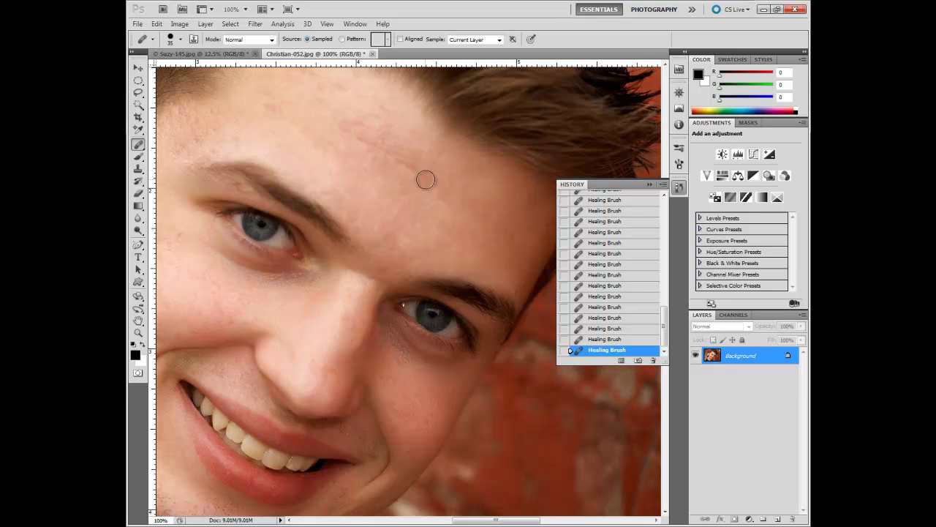
pyautogui.click(386, 156)
pyautogui.click(359, 134)
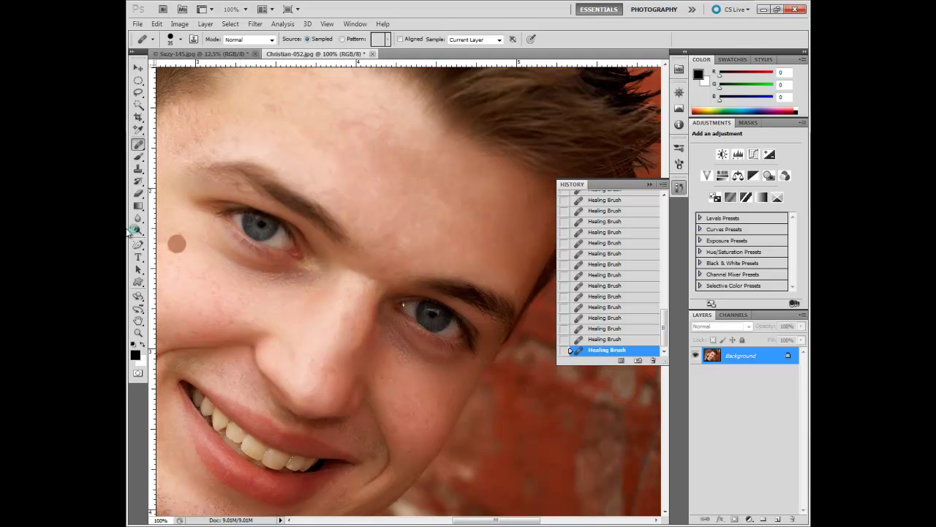
# - Outline several blemished forehead areas with the Patch Tool in Source mode and patch each from nearby clean skin
pyautogui.click(138, 144)
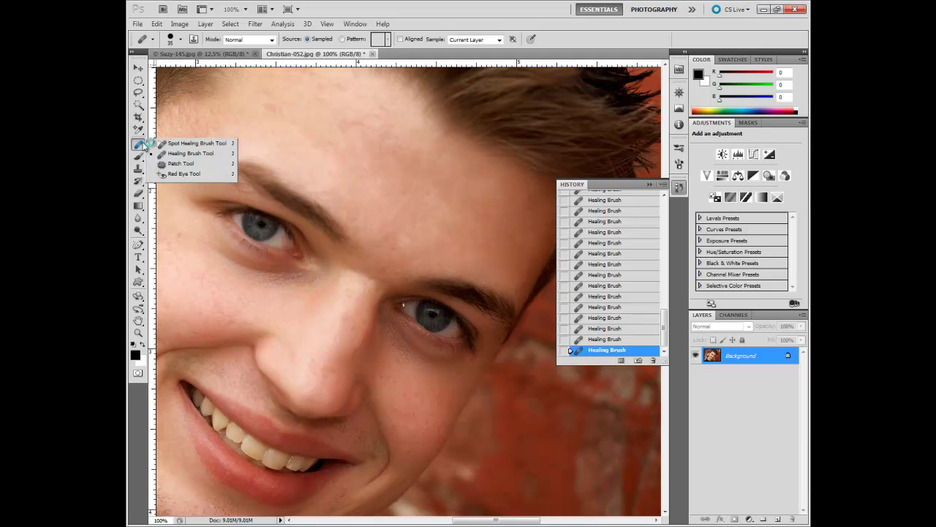
pyautogui.click(176, 163)
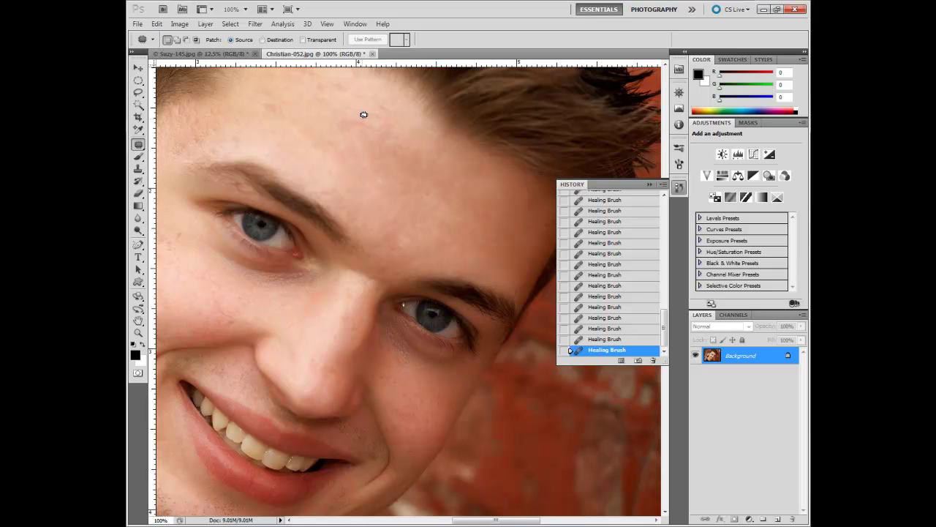
pyautogui.moveTo(327, 112)
pyautogui.mouseDown()
pyautogui.moveTo(383, 139)
pyautogui.moveTo(327, 117)
pyautogui.moveTo(422, 194)
pyautogui.moveTo(431, 221)
pyautogui.moveTo(427, 211)
pyautogui.mouseUp()
pyautogui.hotkey('ctrl', 'h')
pyautogui.moveTo(417, 139)
pyautogui.mouseDown()
pyautogui.moveTo(418, 169)
pyautogui.moveTo(407, 142)
pyautogui.mouseUp()
pyautogui.moveTo(406, 165); pyautogui.dragTo(440, 210)
pyautogui.moveTo(322, 134); pyautogui.dragTo(408, 188)
pyautogui.moveTo(421, 144); pyautogui.dragTo(428, 142)
pyautogui.moveTo(420, 155); pyautogui.dragTo(414, 202)
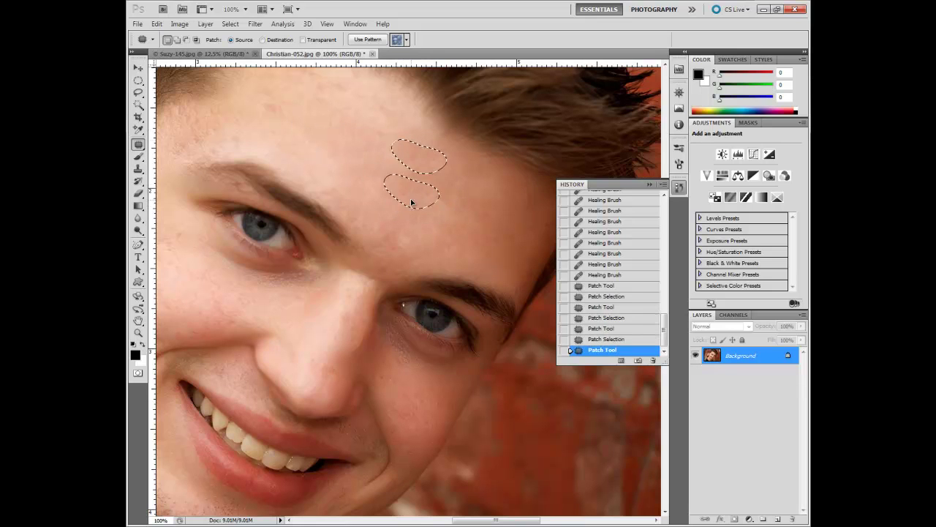
# - Activate the Red Eye Tool and revert the man's portrait to its original history snapshot
pyautogui.click(138, 144)
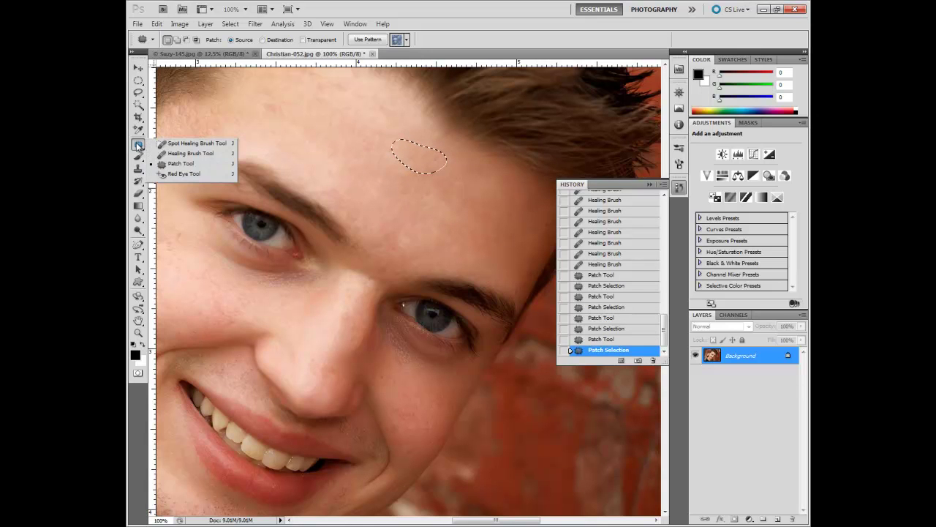
pyautogui.click(196, 176)
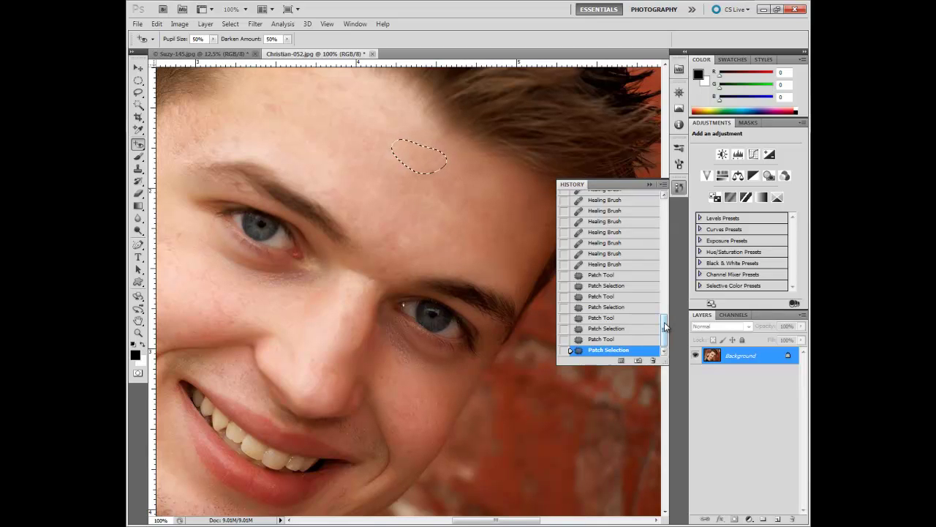
pyautogui.moveTo(665, 325); pyautogui.dragTo(664, 217)
pyautogui.click(614, 198)
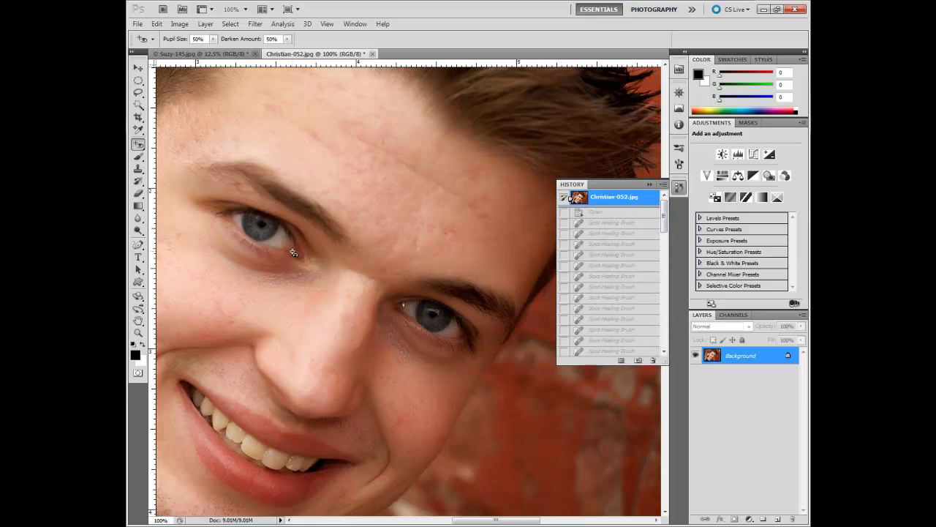
pyautogui.moveTo(244, 249); pyautogui.dragTo(323, 251)
# - Set the Brush Tool's opacity to 100% and paint soft black dabs on the brick wall beside the man's ear
pyautogui.click(138, 156)
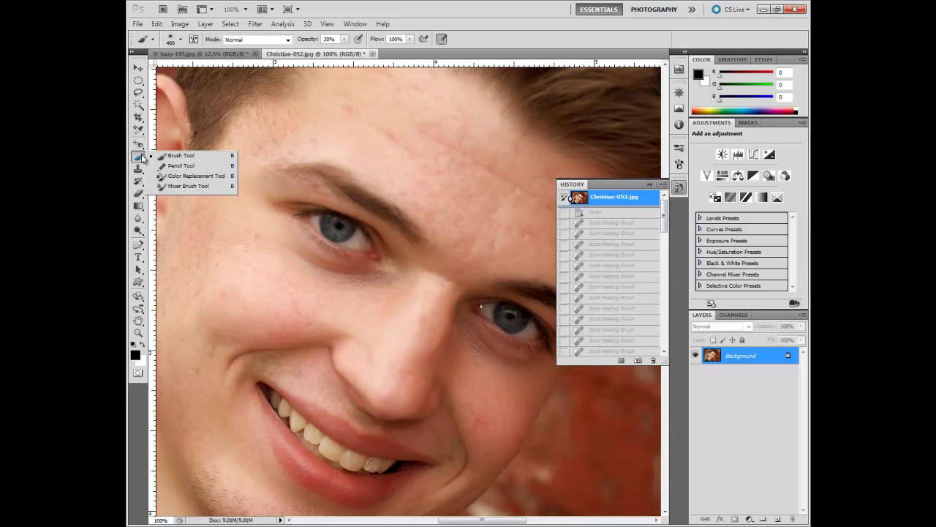
pyautogui.click(180, 156)
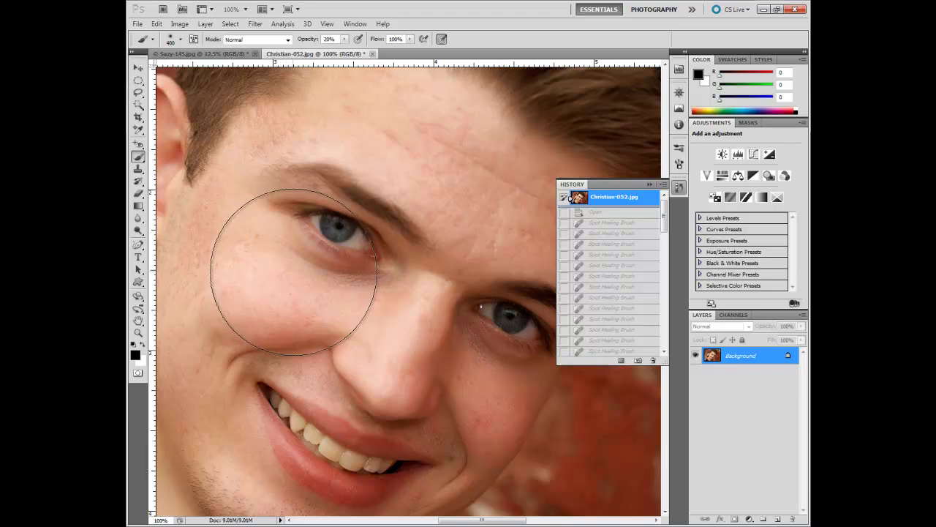
pyautogui.keyDown('alt'); pyautogui.click(342, 288); pyautogui.keyUp('alt')
pyautogui.keyDown('alt'); pyautogui.click(342, 288); pyautogui.keyUp('alt')
pyautogui.keyDown('alt'); pyautogui.click(342, 288); pyautogui.keyUp('alt')
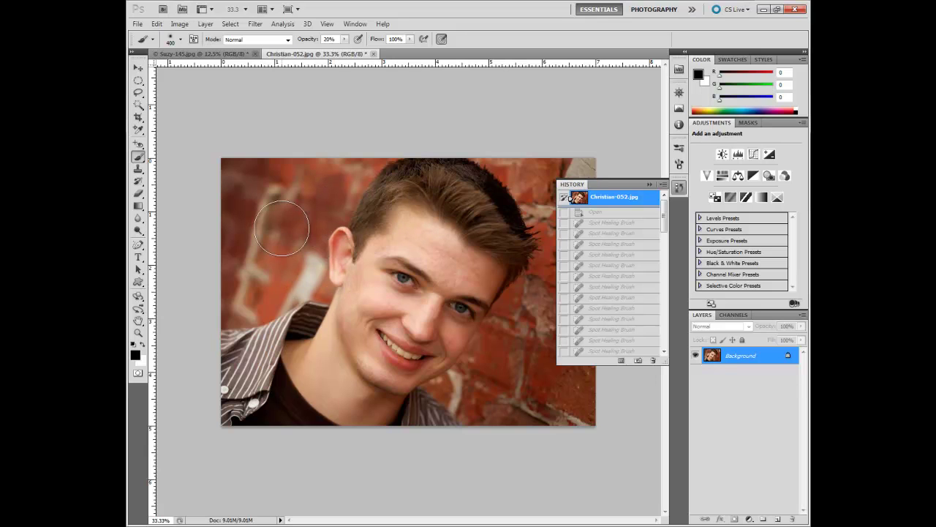
pyautogui.click(344, 41)
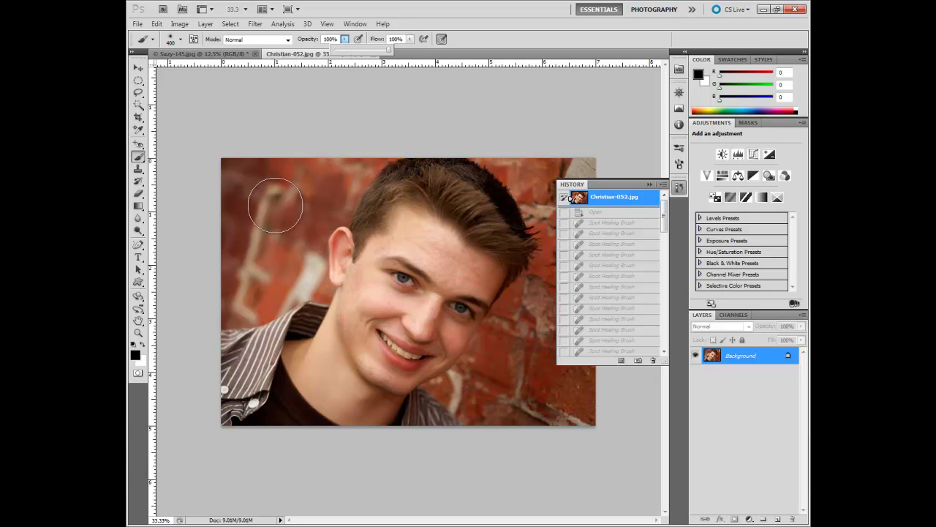
pyautogui.moveTo(272, 192); pyautogui.dragTo(263, 200)
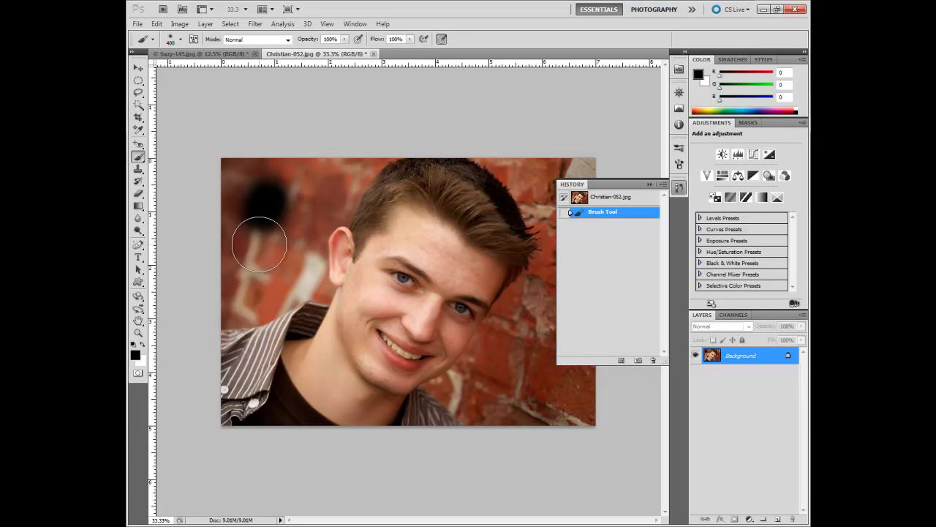
pyautogui.moveTo(259, 240); pyautogui.dragTo(256, 252)
pyautogui.click(297, 205)
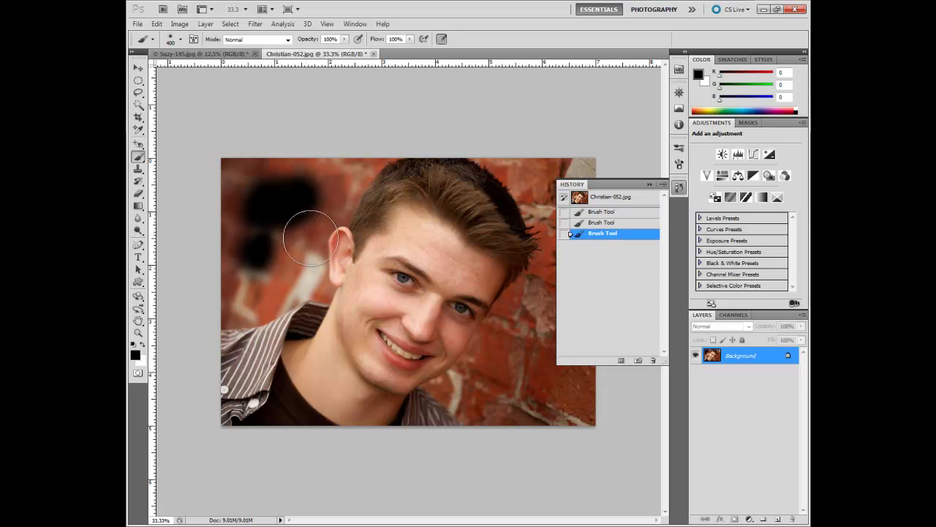
# - Paint two more soft black strokes on the brick wall beside the man's hair and revert the portrait to its original history snapshot
pyautogui.moveTo(262, 182); pyautogui.dragTo(248, 176)
pyautogui.moveTo(310, 185); pyautogui.dragTo(278, 178)
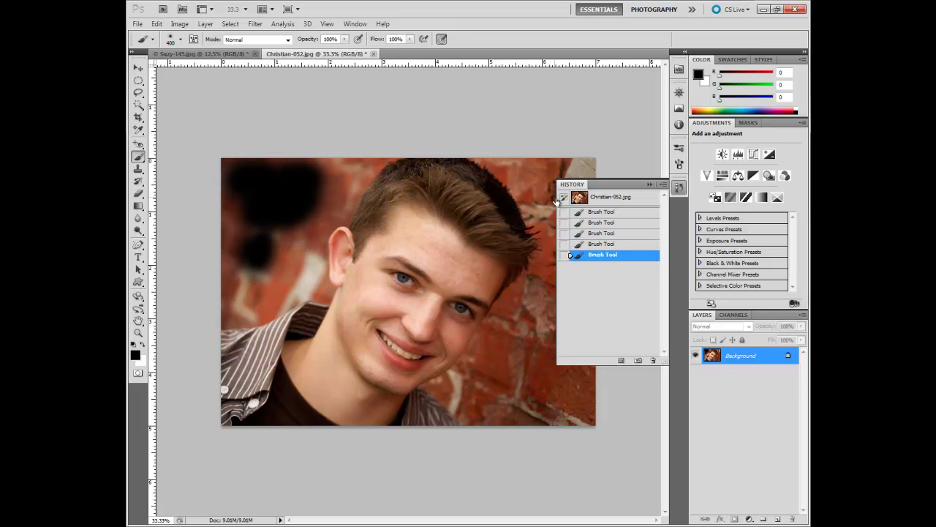
pyautogui.click(601, 199)
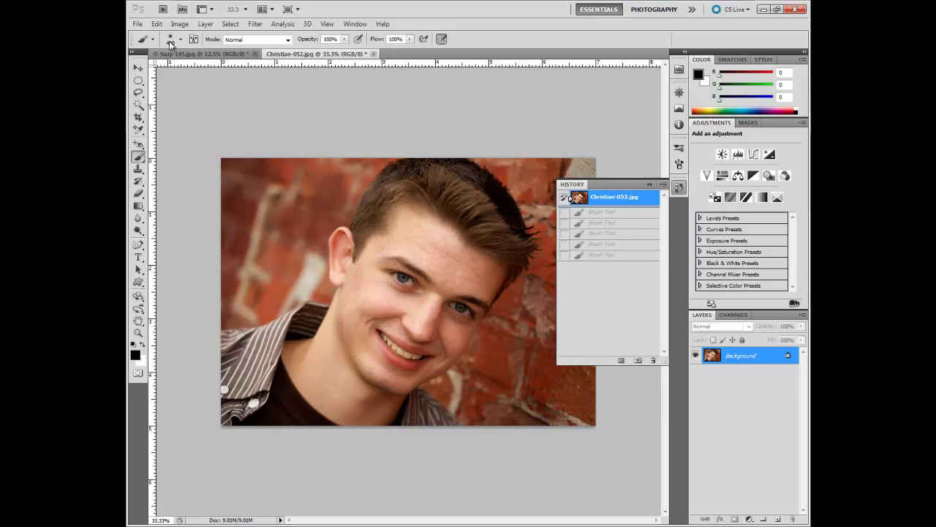
# - Try out the 400 px brush at 0% hardness with several soft black dabs on the brick wall, and restore the original snapshot
pyautogui.click(181, 40)
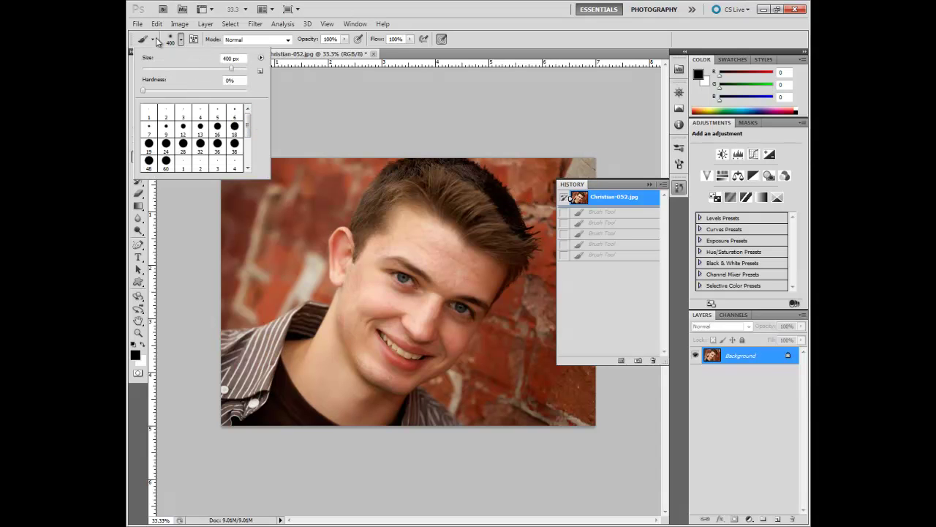
pyautogui.click(153, 39)
pyautogui.click(178, 41)
pyautogui.moveTo(274, 216)
pyautogui.mouseDown()
pyautogui.moveTo(272, 225)
pyautogui.moveTo(274, 218)
pyautogui.mouseUp()
pyautogui.moveTo(245, 190); pyautogui.dragTo(256, 191)
pyautogui.moveTo(299, 187); pyautogui.dragTo(295, 184)
pyautogui.moveTo(276, 244); pyautogui.dragTo(254, 276)
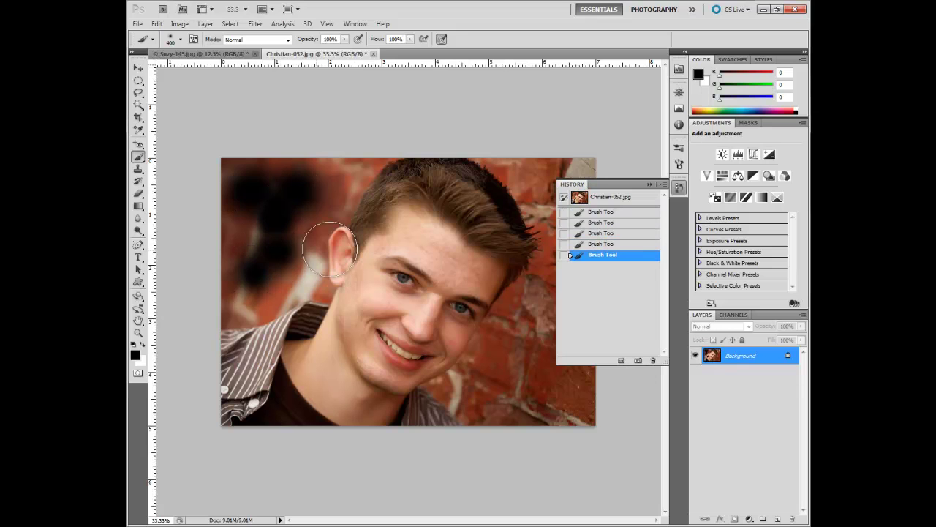
pyautogui.click(601, 197)
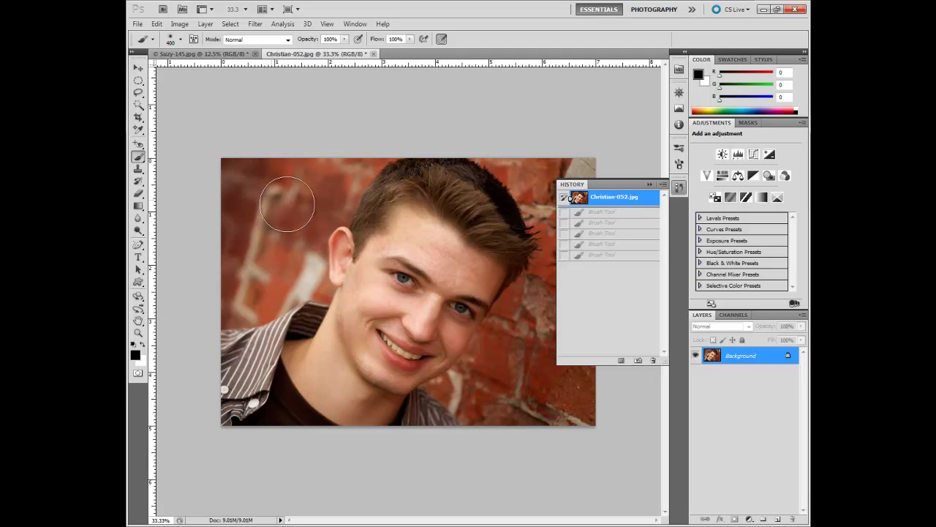
# - Raise the brush hardness to nearly full, paint hard-edged black dots of varying size on the brick wall, and restore the original snapshot
pyautogui.click(181, 40)
pyautogui.moveTo(152, 91); pyautogui.dragTo(238, 99)
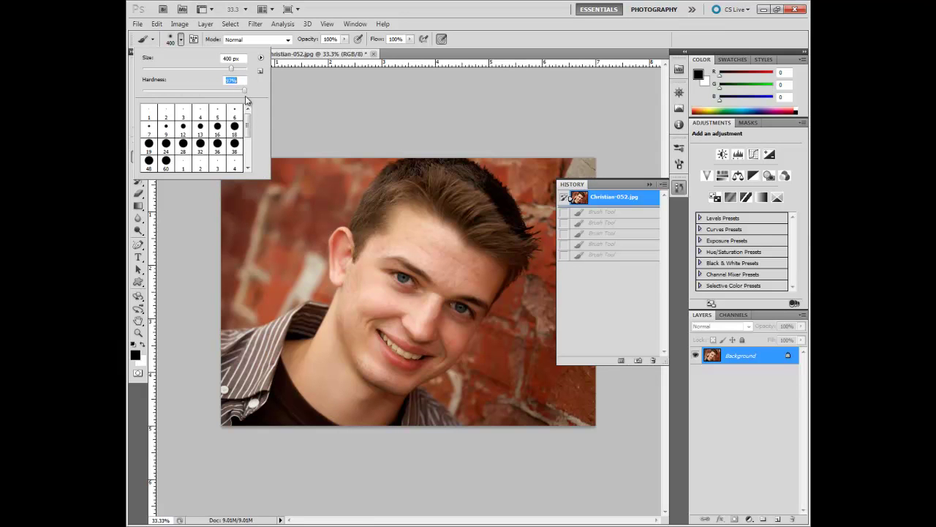
pyautogui.click(276, 229)
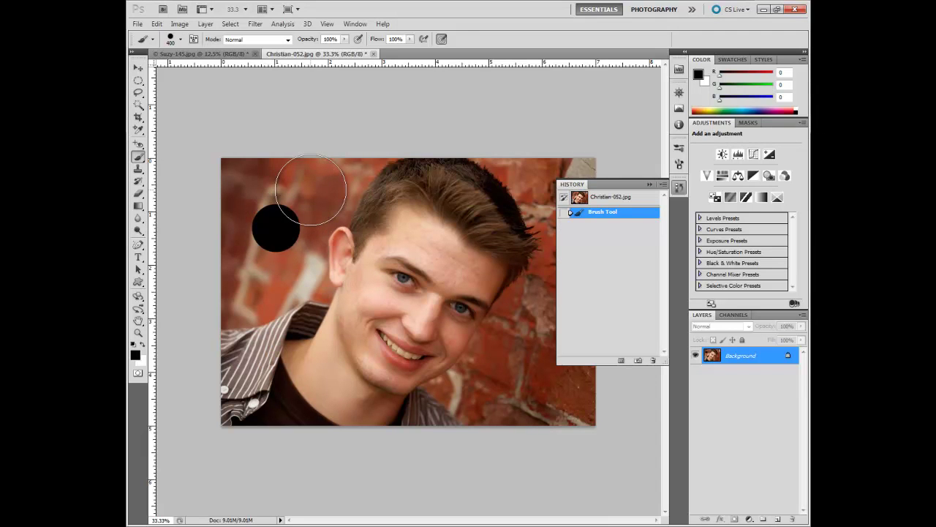
pyautogui.click(320, 189)
pyautogui.click(276, 181)
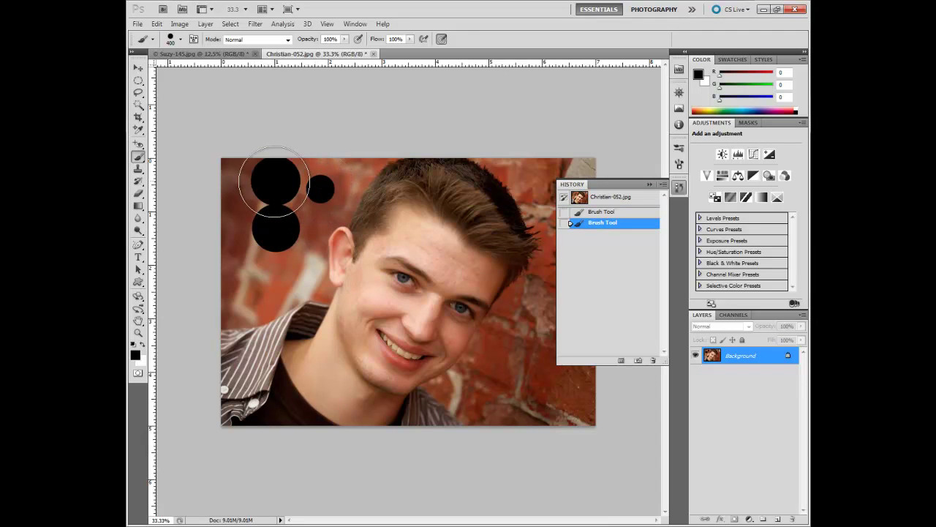
pyautogui.click(260, 272)
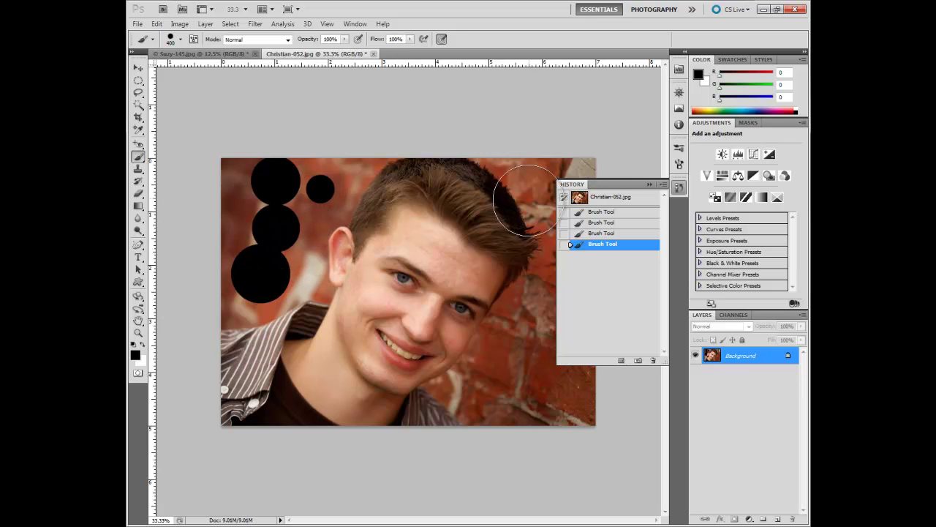
pyautogui.click(609, 199)
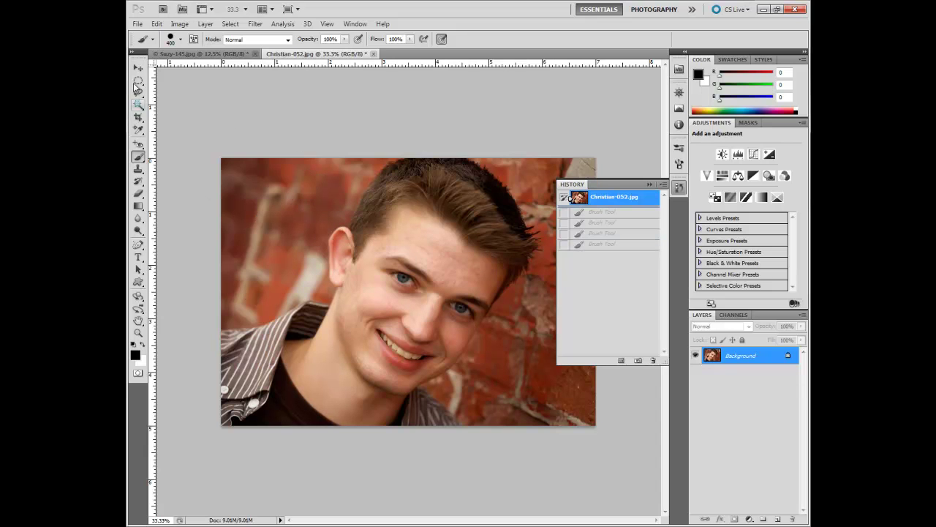
# - Lower the brush hardness to 2%, paint two soft black dabs beside the man's ear, and return to the original snapshot
pyautogui.click(181, 39)
pyautogui.moveTo(245, 91); pyautogui.dragTo(146, 90)
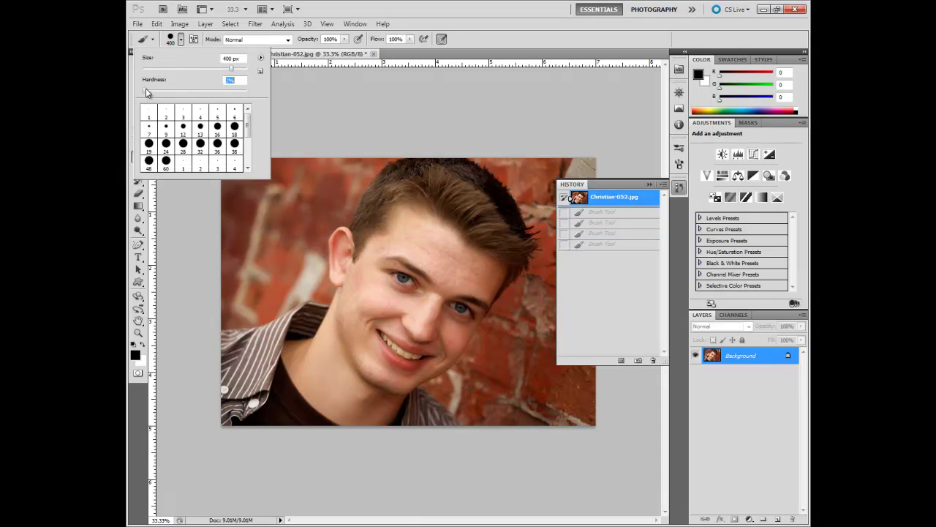
pyautogui.click(282, 222)
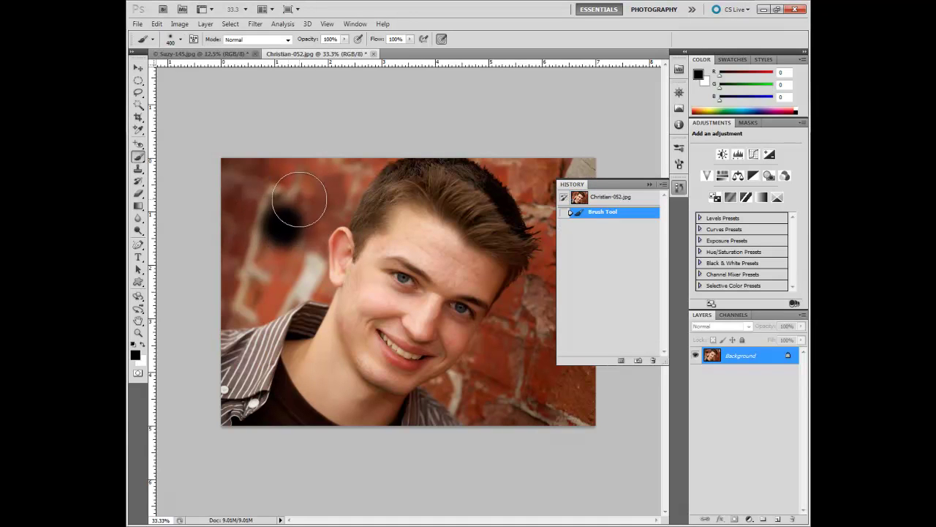
pyautogui.click(297, 197)
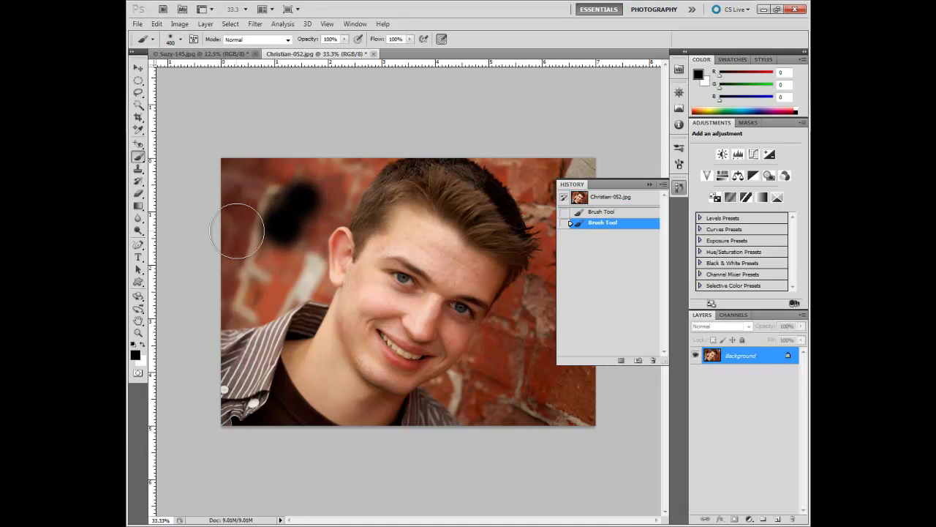
pyautogui.click(618, 196)
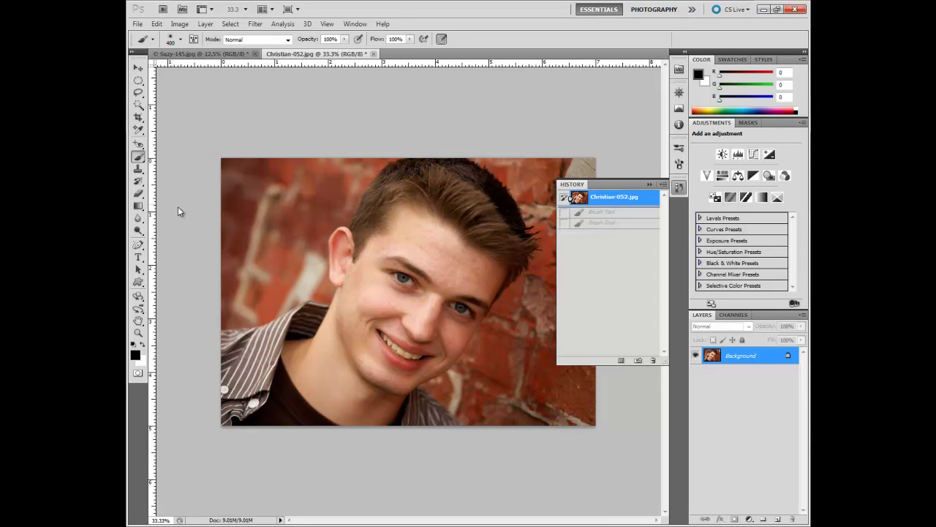
# - Activate the Clone Stamp Tool and enlarge its brush to 100 px
pyautogui.click(139, 168)
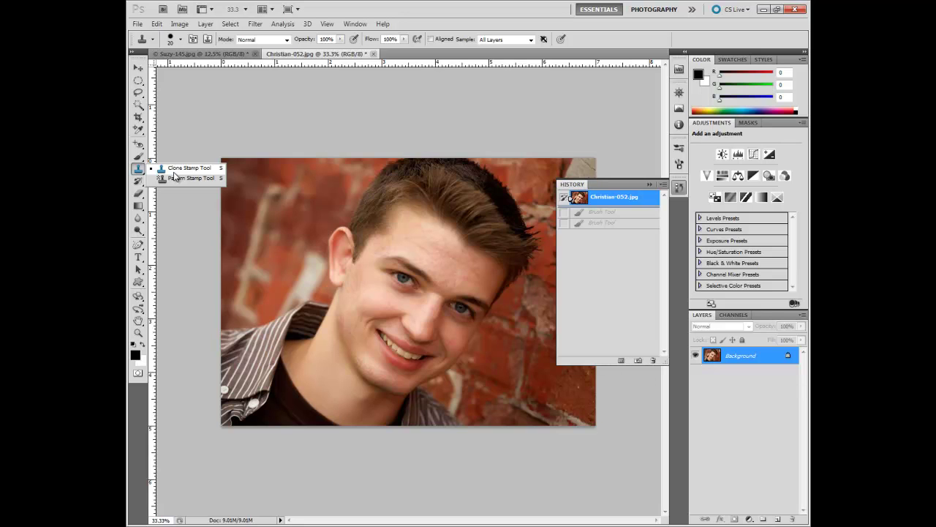
pyautogui.click(174, 172)
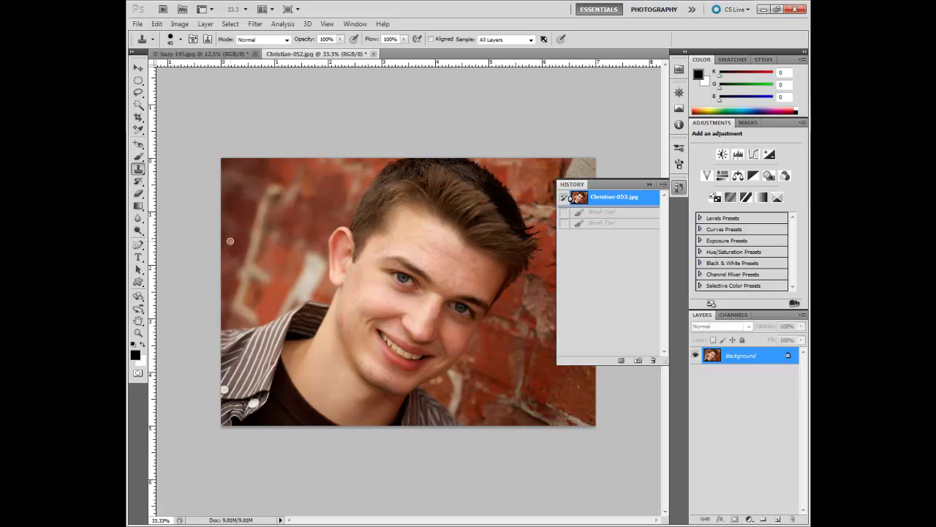
pyautogui.press(']')
pyautogui.press(']')
pyautogui.press(']')
pyautogui.press(']')
pyautogui.press(']')
# - Clone the man's eye onto the middle of his forehead with the Clone Stamp, and revert to the original snapshot
pyautogui.keyDown('ctrl'); pyautogui.click(422, 291); pyautogui.keyUp('ctrl')
pyautogui.keyDown('ctrl'); pyautogui.click(420, 290); pyautogui.keyUp('ctrl')
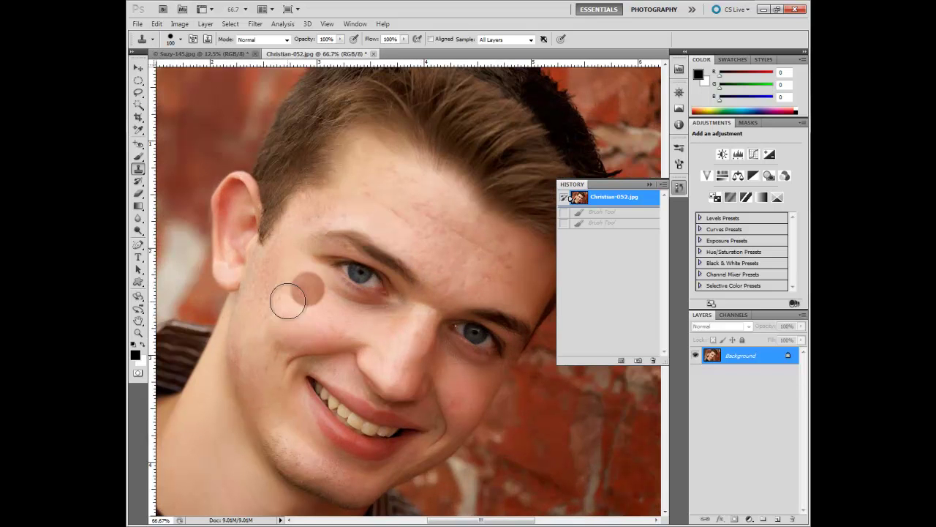
pyautogui.keyDown('alt'); pyautogui.click(362, 272); pyautogui.keyUp('alt')
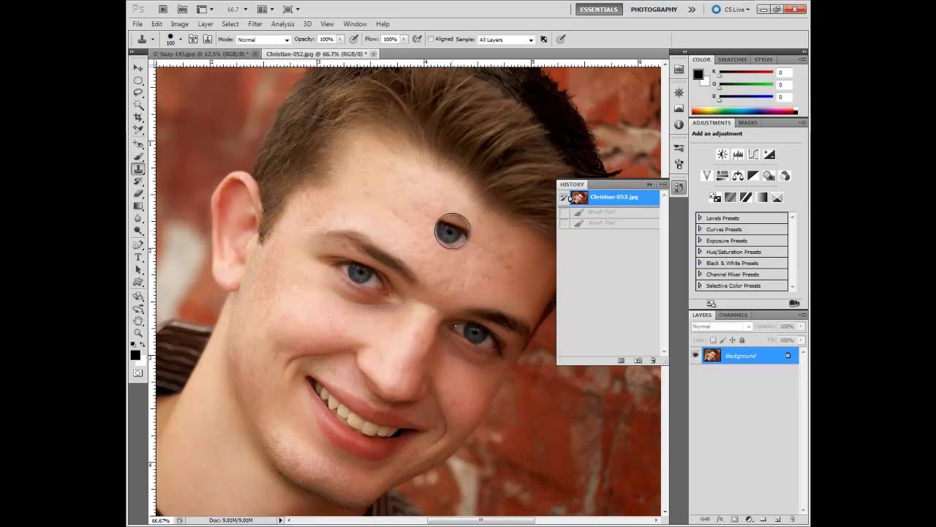
pyautogui.click(455, 233)
pyautogui.moveTo(456, 234)
pyautogui.mouseDown()
pyautogui.moveTo(434, 233)
pyautogui.moveTo(464, 235)
pyautogui.moveTo(424, 232)
pyautogui.mouseUp()
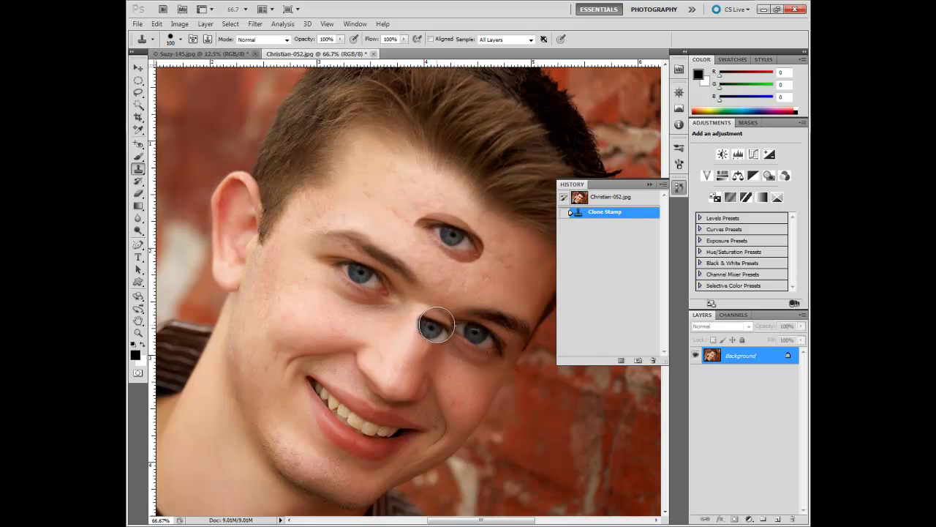
pyautogui.click(604, 200)
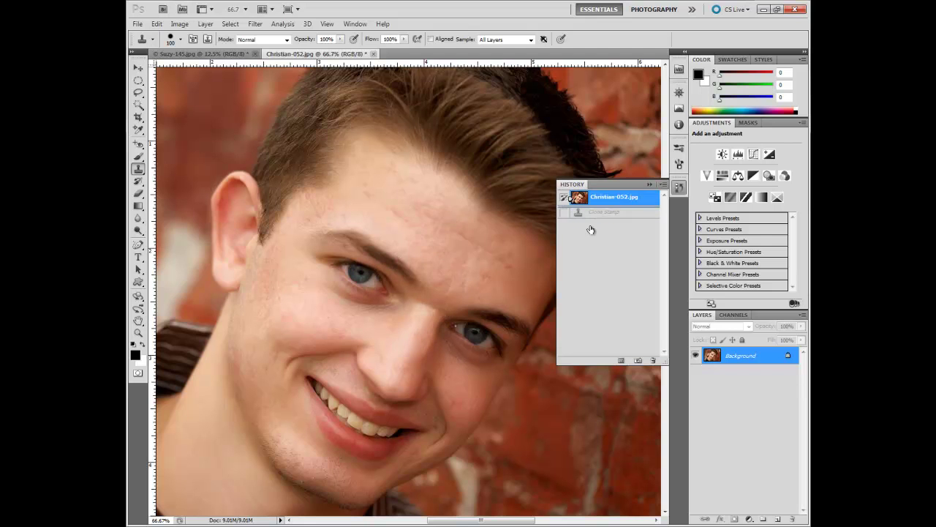
# - Clone nearby red brick over the light mortar streak on the wall beside the man's head, and revert to the original snapshot
pyautogui.hotkey('ctrl', '-')
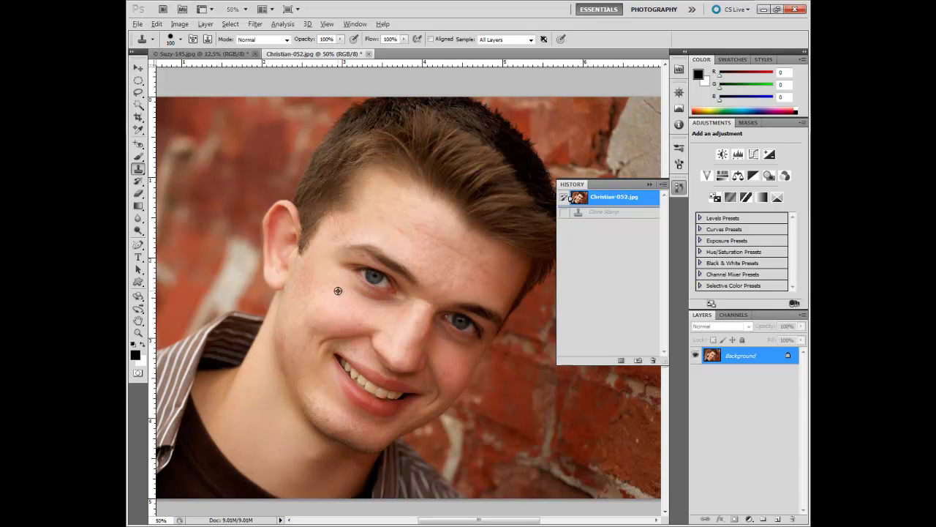
pyautogui.hotkey('ctrl', '-')
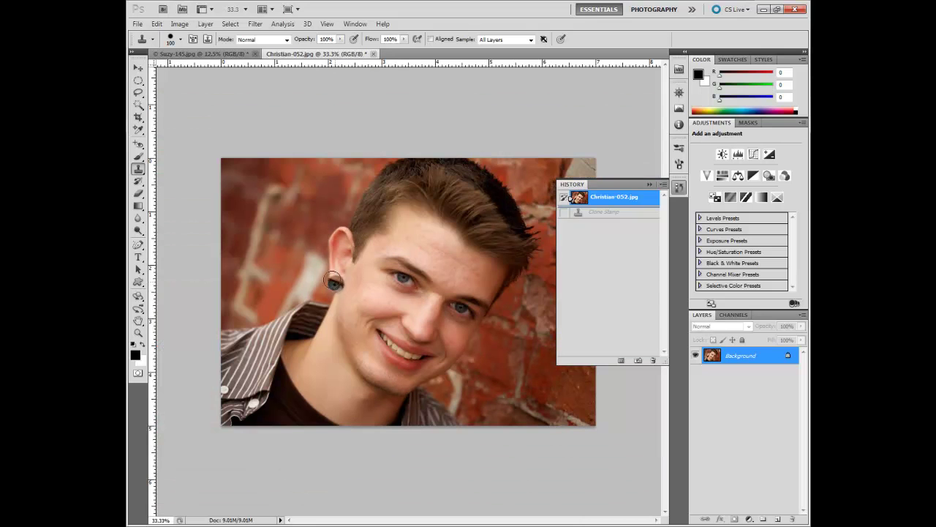
pyautogui.keyDown('alt'); pyautogui.click(267, 194); pyautogui.keyUp('alt')
pyautogui.moveTo(274, 186)
pyautogui.mouseDown()
pyautogui.moveTo(264, 208)
pyautogui.moveTo(285, 169)
pyautogui.mouseUp()
pyautogui.click(280, 171)
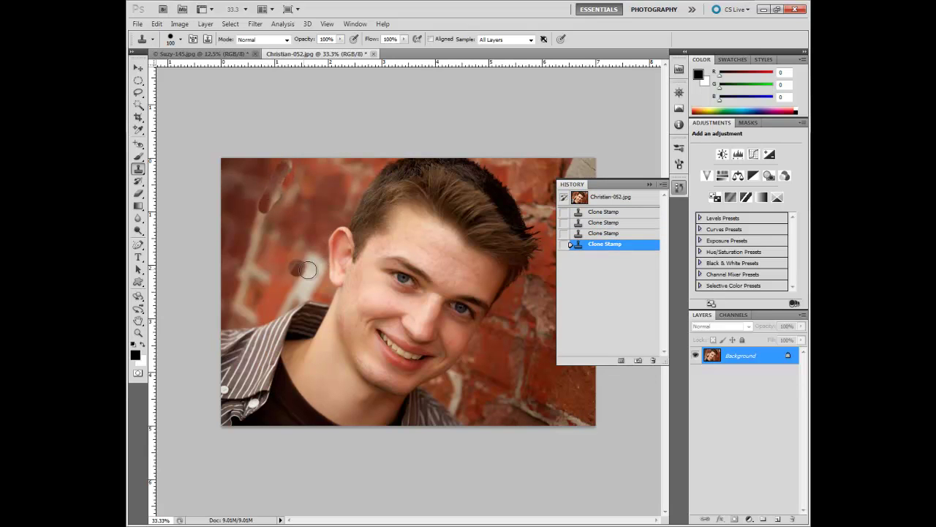
pyautogui.hotkey('ctrl', 'z')
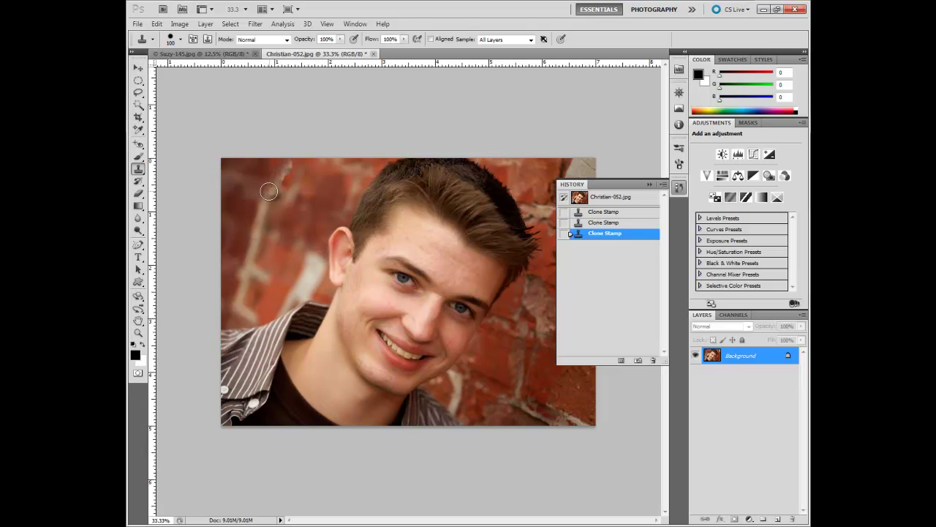
pyautogui.moveTo(267, 188)
pyautogui.mouseDown()
pyautogui.moveTo(283, 169)
pyautogui.moveTo(268, 192)
pyautogui.moveTo(277, 240)
pyautogui.mouseUp()
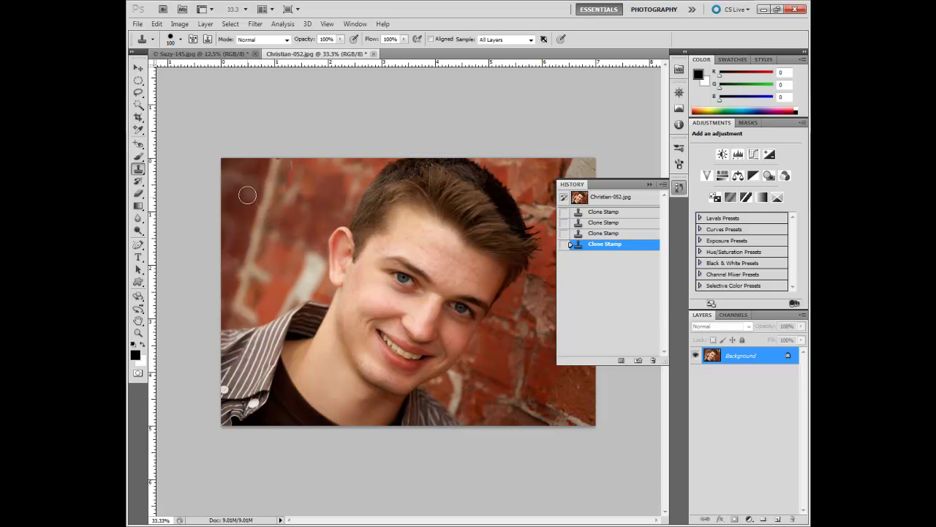
pyautogui.click(605, 197)
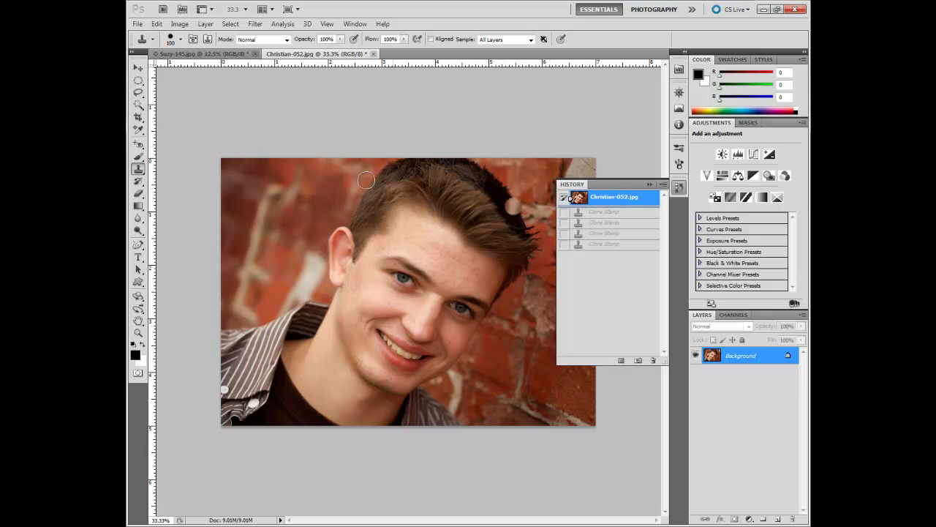
# - Soften the Clone Stamp's brush edge, clone brick over the light mortar streak on the wall, and revert to the original snapshot
pyautogui.click(181, 40)
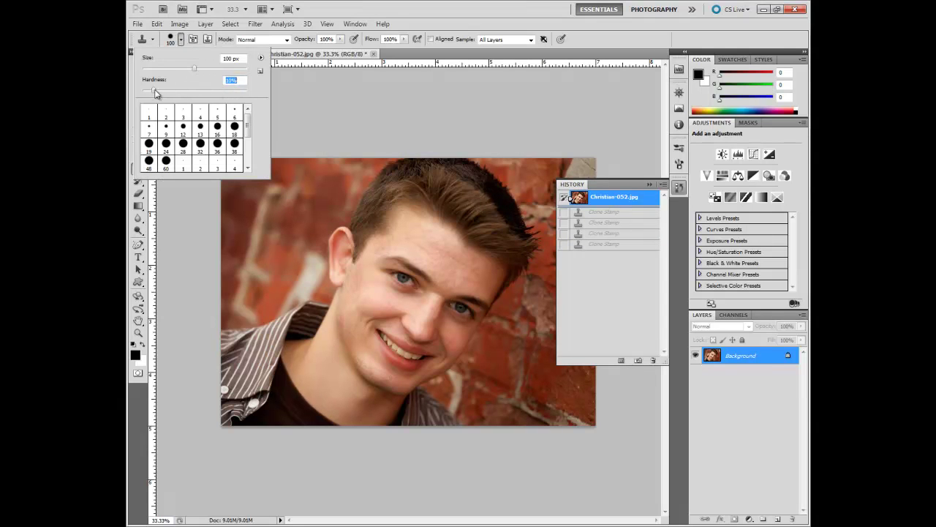
pyautogui.click(428, 23)
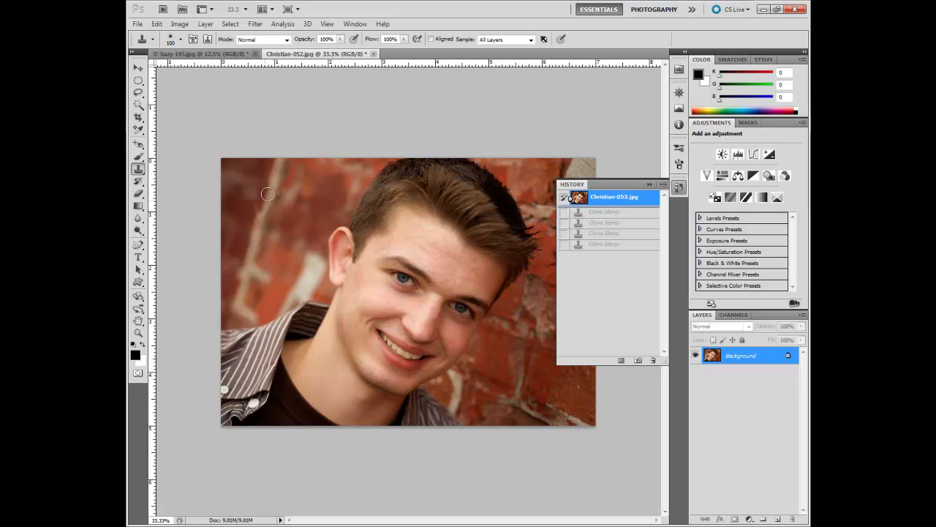
pyautogui.moveTo(240, 247)
pyautogui.mouseDown()
pyautogui.moveTo(254, 210)
pyautogui.moveTo(264, 233)
pyautogui.mouseUp()
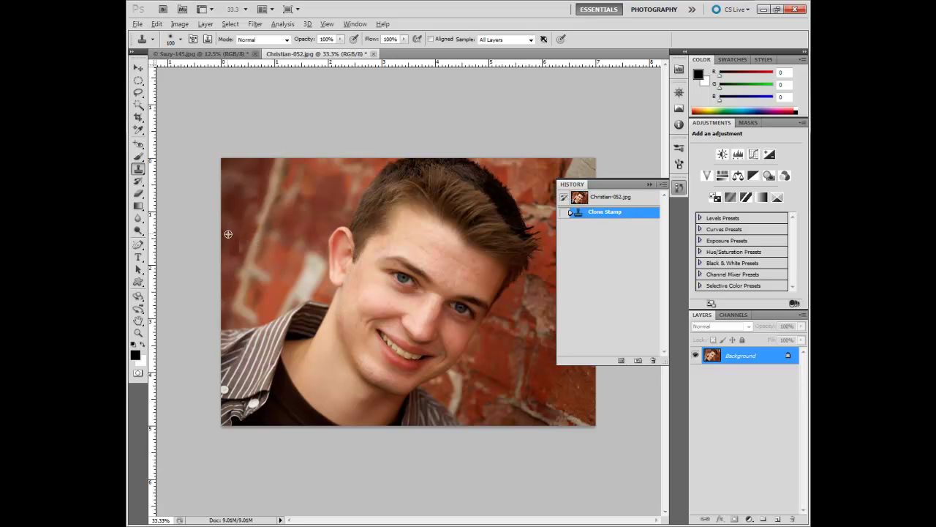
pyautogui.moveTo(237, 237)
pyautogui.mouseDown()
pyautogui.moveTo(245, 209)
pyautogui.moveTo(234, 227)
pyautogui.moveTo(240, 249)
pyautogui.mouseUp()
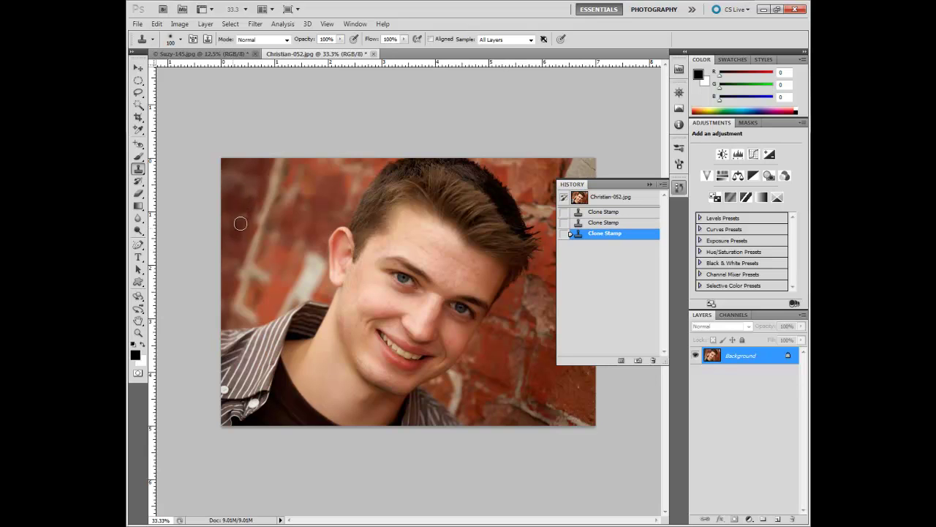
pyautogui.click(618, 199)
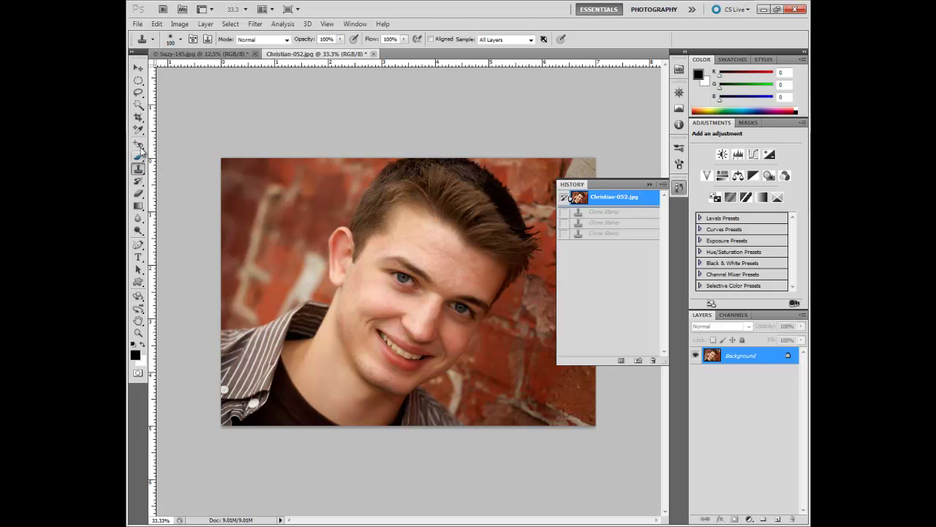
# - Paint over the light mortar streak on the wall beside the man's head with the Healing Brush, sampling nearby red brick
pyautogui.click(138, 146)
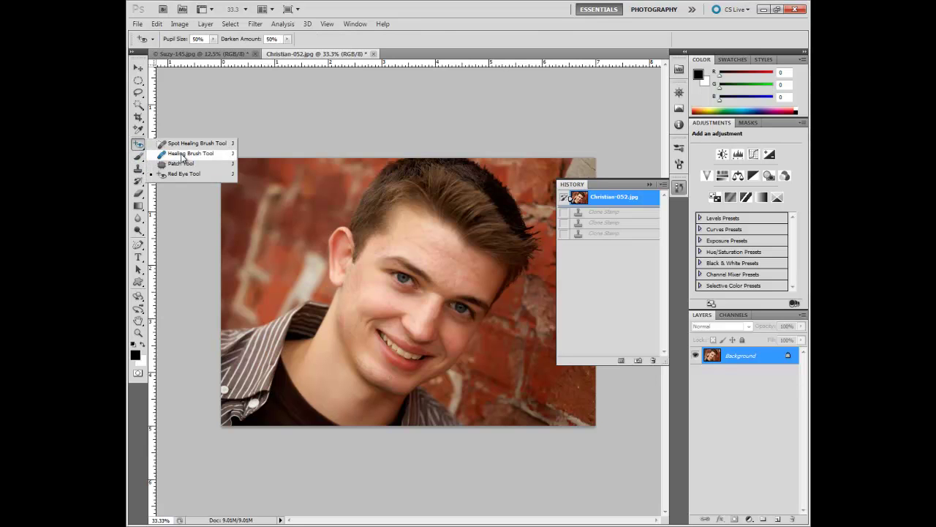
pyautogui.click(184, 154)
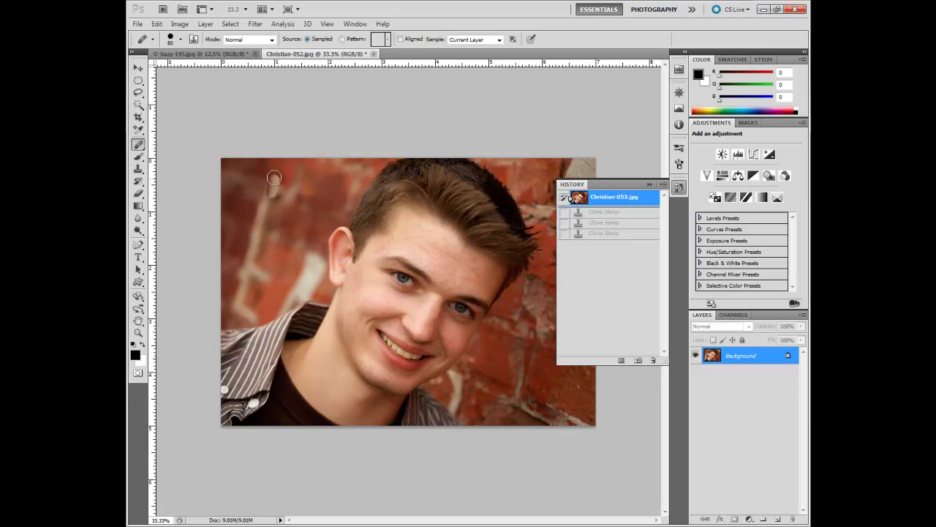
pyautogui.moveTo(280, 171); pyautogui.dragTo(275, 182)
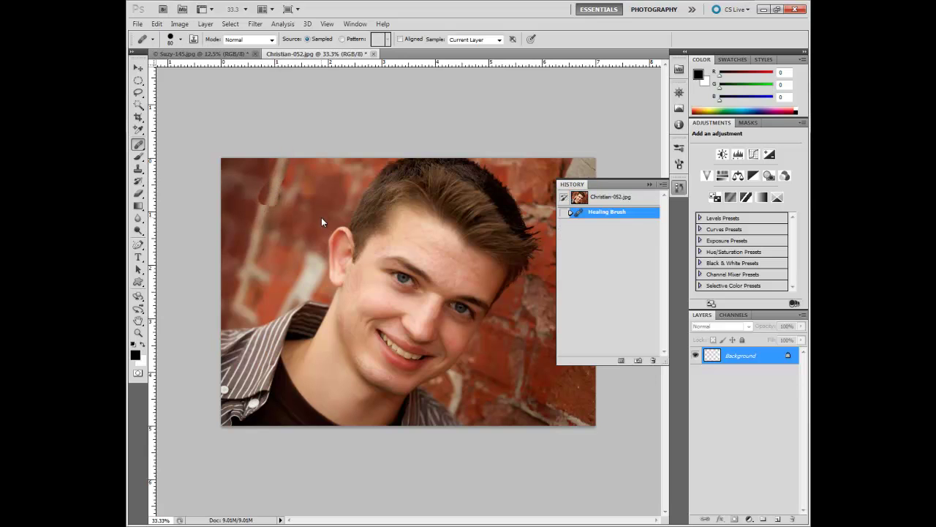
pyautogui.moveTo(274, 169)
pyautogui.mouseDown()
pyautogui.moveTo(268, 193)
pyautogui.moveTo(275, 173)
pyautogui.moveTo(268, 193)
pyautogui.moveTo(276, 194)
pyautogui.mouseUp()
pyautogui.keyDown('alt'); pyautogui.click(284, 264); pyautogui.keyUp('alt')
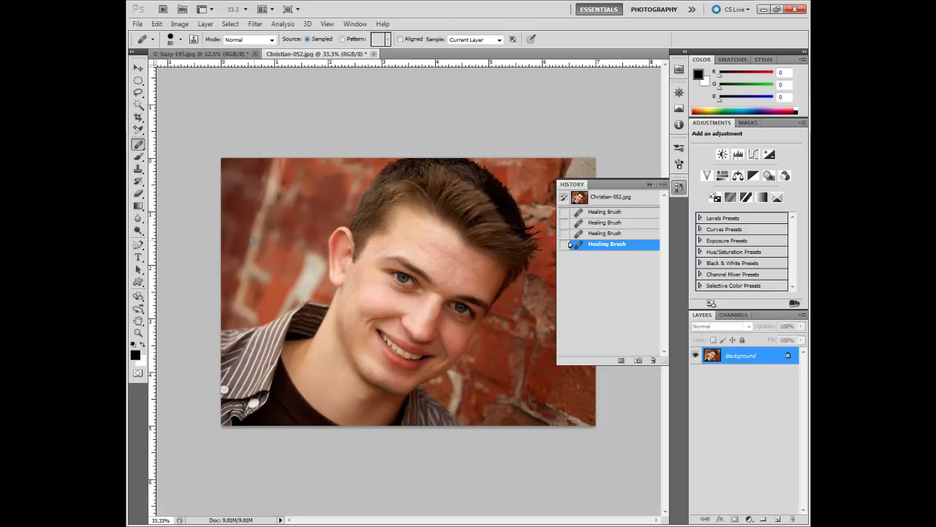
pyautogui.moveTo(265, 190)
pyautogui.mouseDown()
pyautogui.moveTo(262, 214)
pyautogui.moveTo(268, 169)
pyautogui.mouseUp()
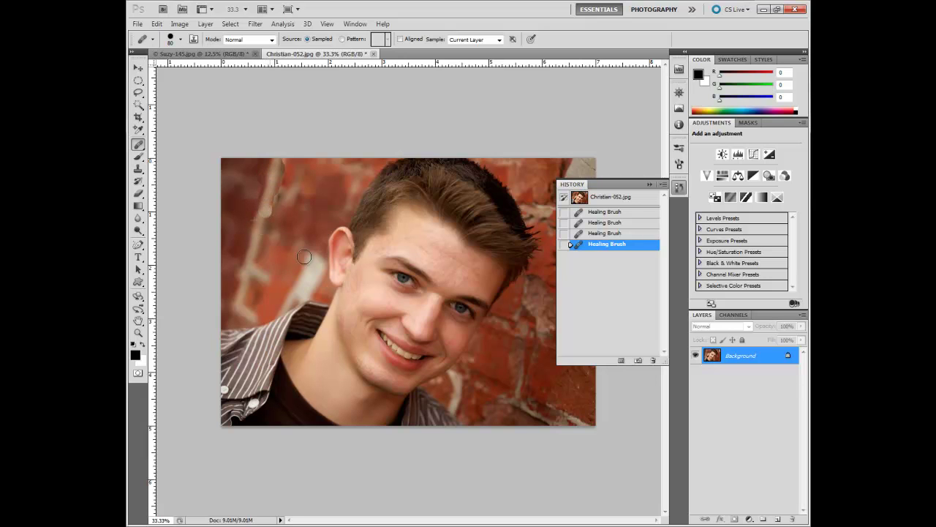
pyautogui.moveTo(296, 241)
pyautogui.mouseDown()
pyautogui.moveTo(273, 210)
pyautogui.moveTo(283, 160)
pyautogui.moveTo(294, 235)
pyautogui.moveTo(282, 183)
pyautogui.mouseUp()
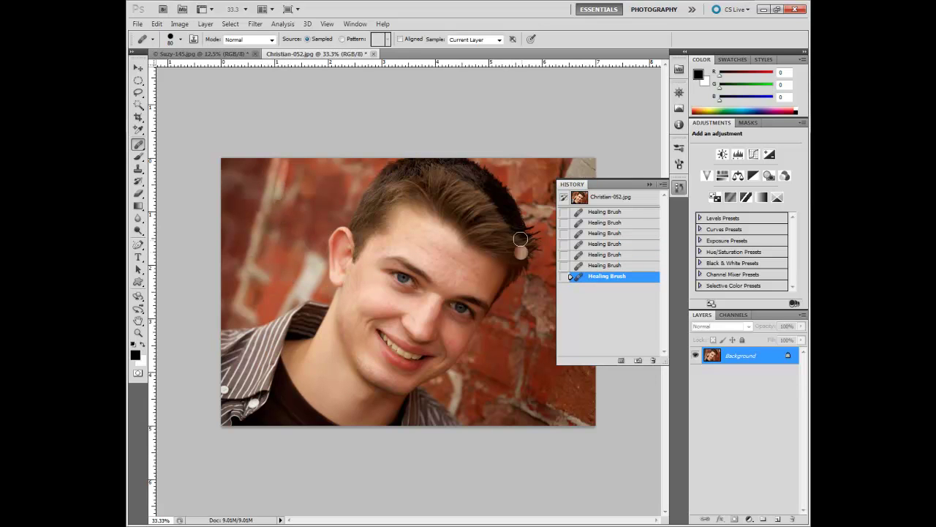
# - Activate the History Brush Tool and compare the original snapshot with the last Healing Brush state
pyautogui.click(139, 182)
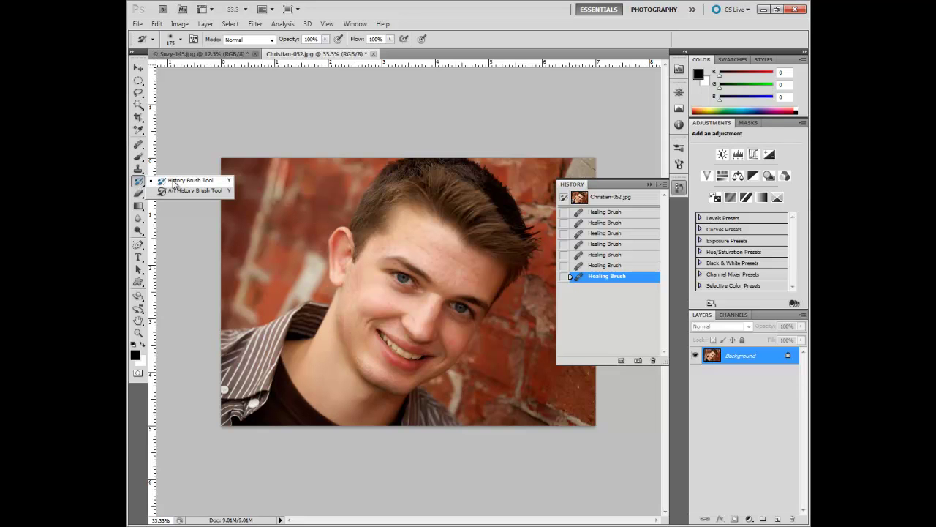
pyautogui.click(173, 183)
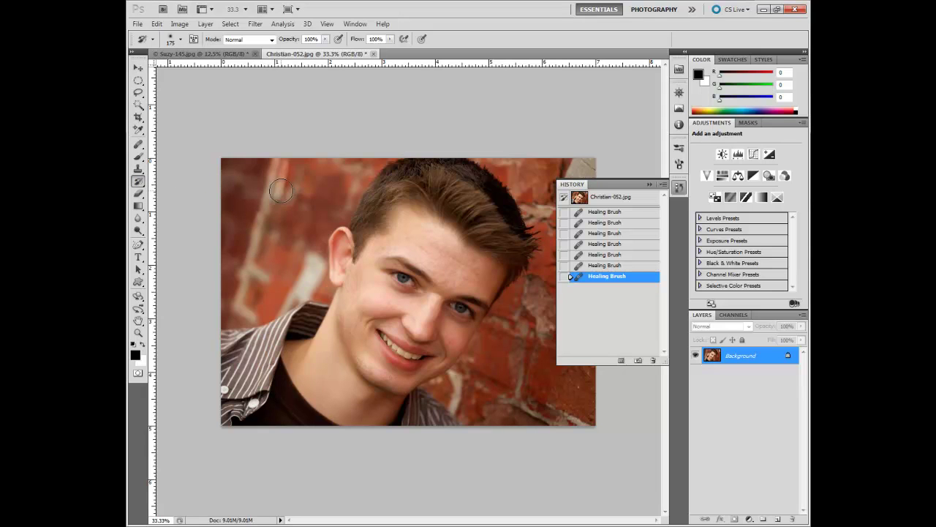
pyautogui.click(613, 199)
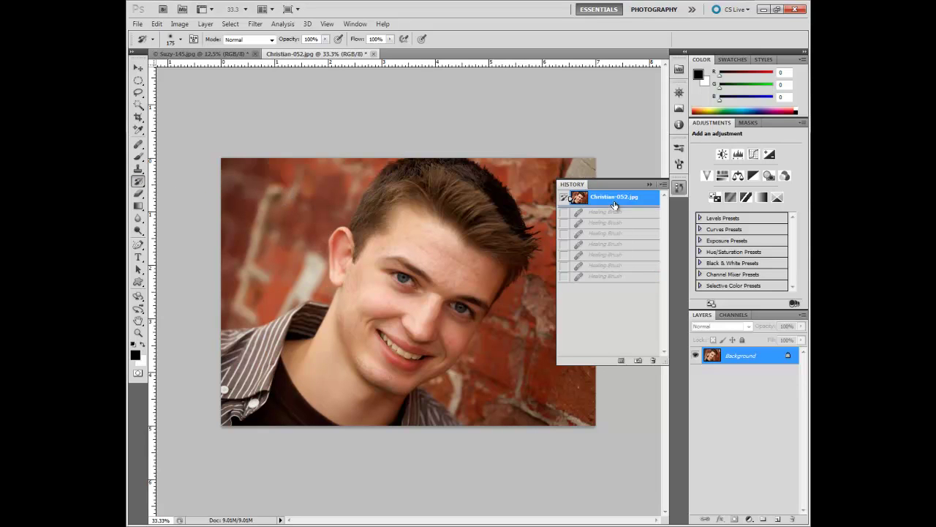
pyautogui.click(614, 277)
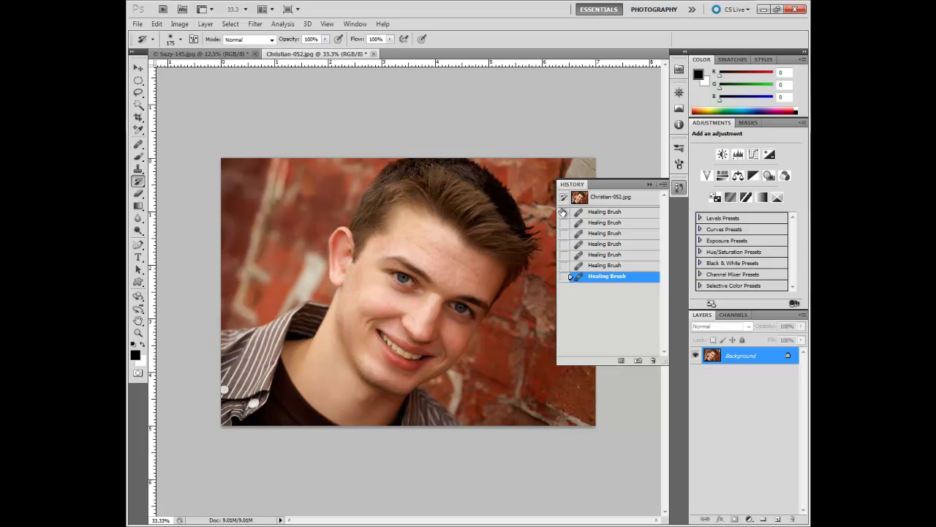
# - Restore the mortar streak from the original snapshot with the History Brush, and repaint its upper part from the second Healing Brush state
pyautogui.click(563, 255)
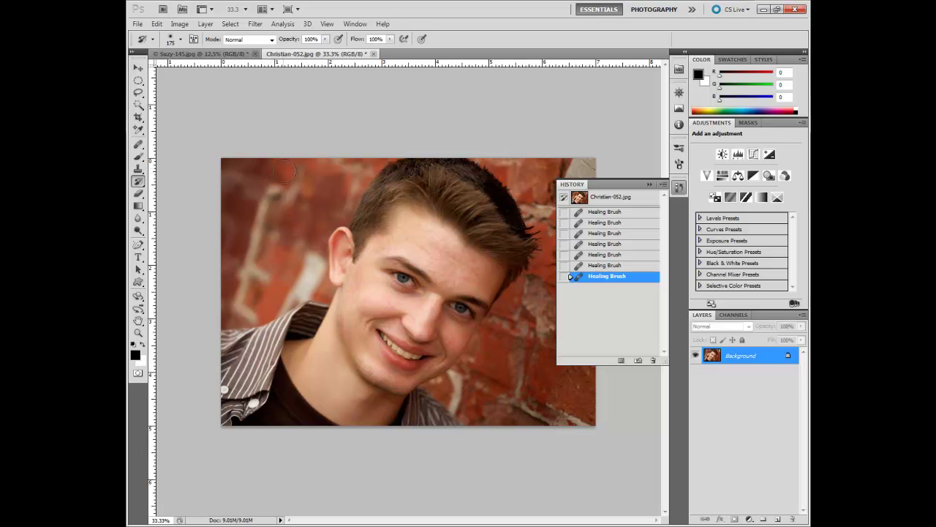
pyautogui.click(267, 194)
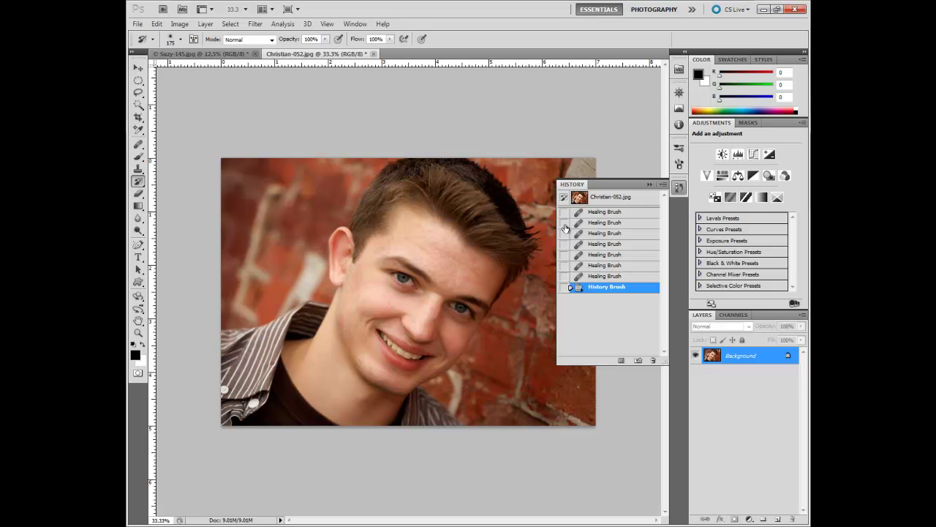
pyautogui.moveTo(268, 167)
pyautogui.mouseDown()
pyautogui.moveTo(269, 192)
pyautogui.moveTo(276, 164)
pyautogui.moveTo(286, 163)
pyautogui.moveTo(289, 206)
pyautogui.moveTo(273, 216)
pyautogui.moveTo(267, 182)
pyautogui.mouseUp()
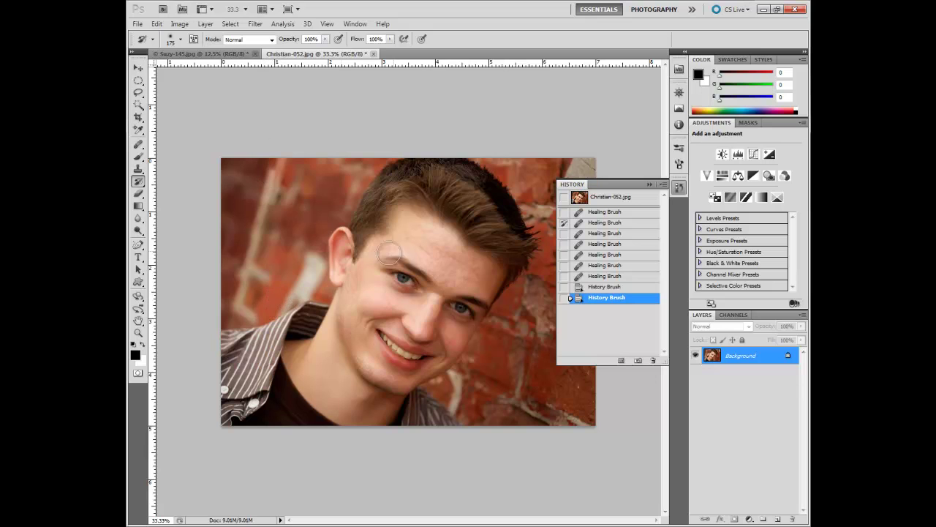